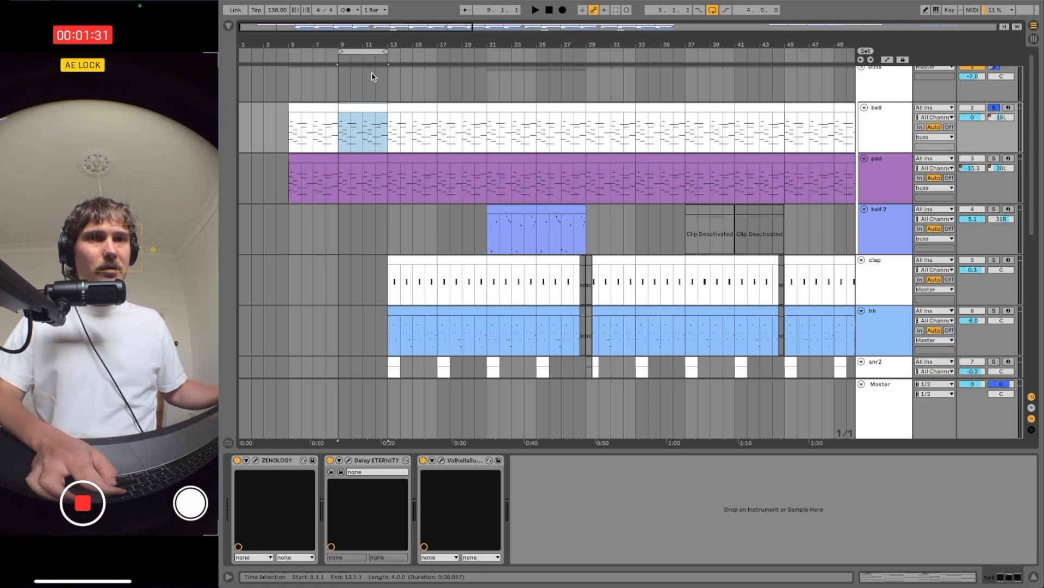
# Review the ZENOLOGY instrument and the ValhallaSupermassive reverb settings on the bell track.
pyautogui.click(255, 460)
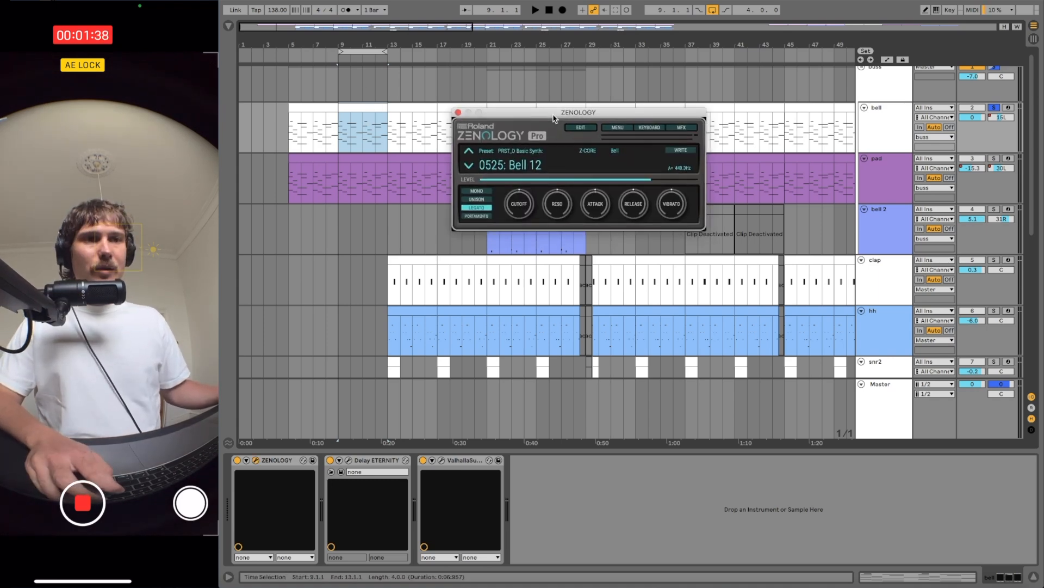
pyautogui.click(255, 460)
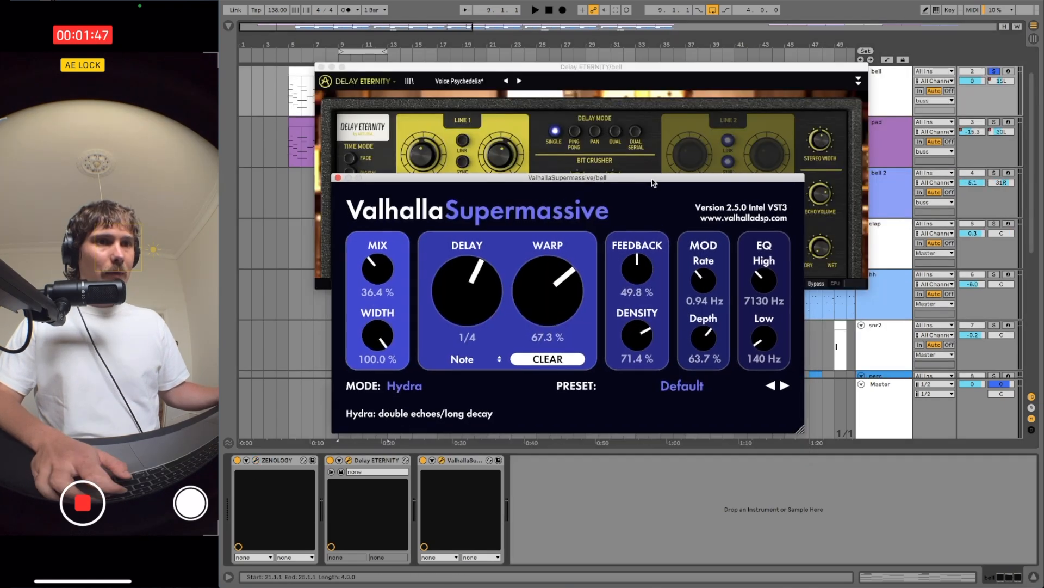
pyautogui.moveTo(653, 179); pyautogui.dragTo(687, 176)
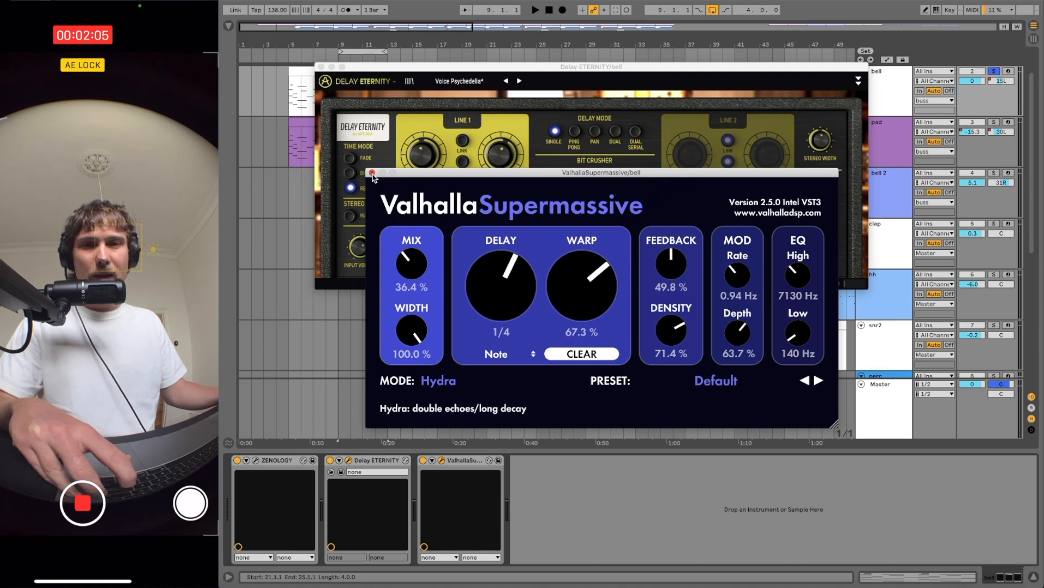
pyautogui.click(372, 173)
# Review the Delay ETERNITY preset and settings on the bell track, and close the plugin.
pyautogui.moveTo(657, 68); pyautogui.dragTo(658, 54)
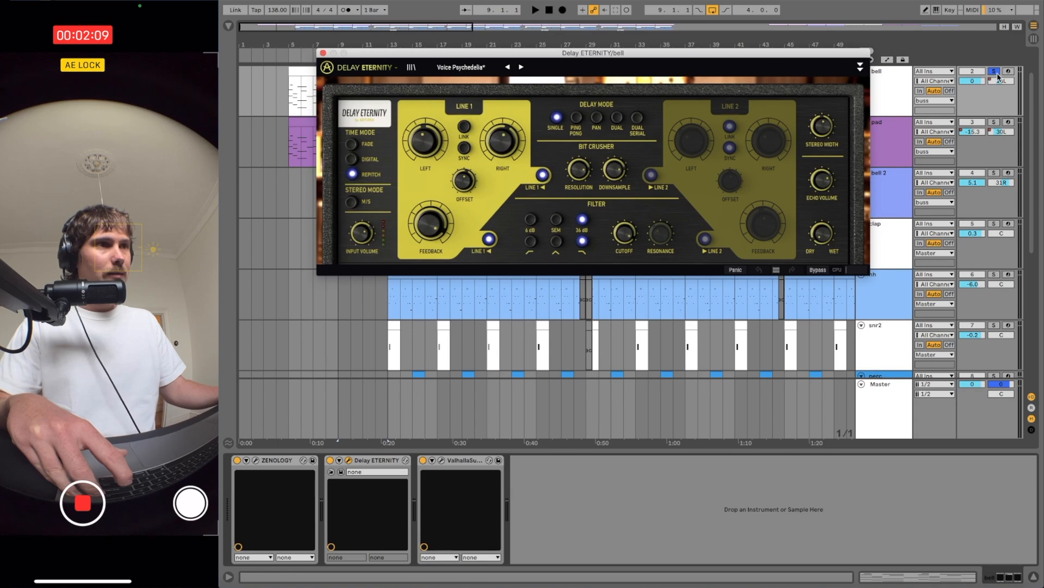
pyautogui.click(472, 69)
pyautogui.click(500, 58)
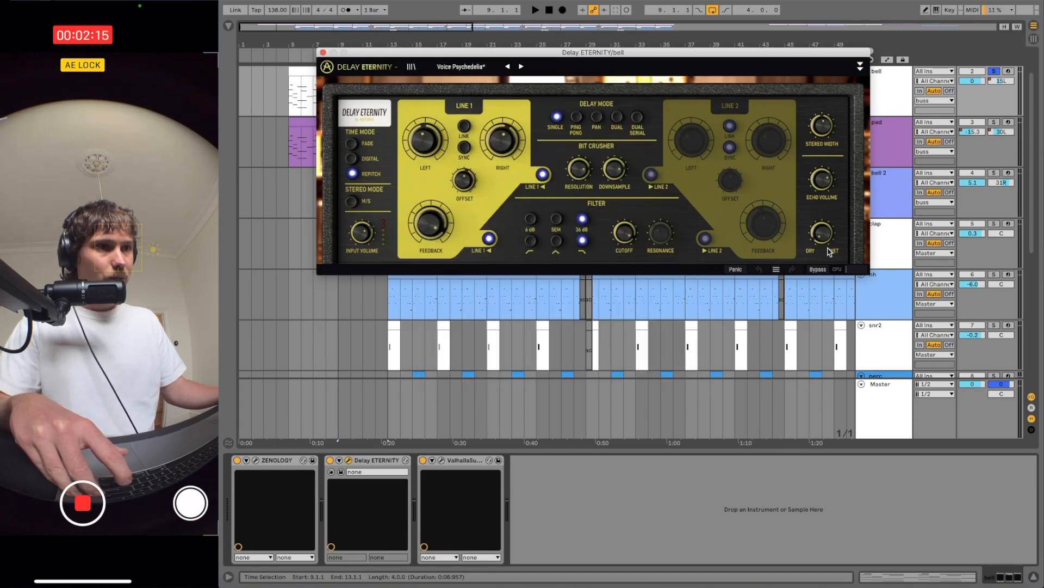
pyautogui.click(323, 53)
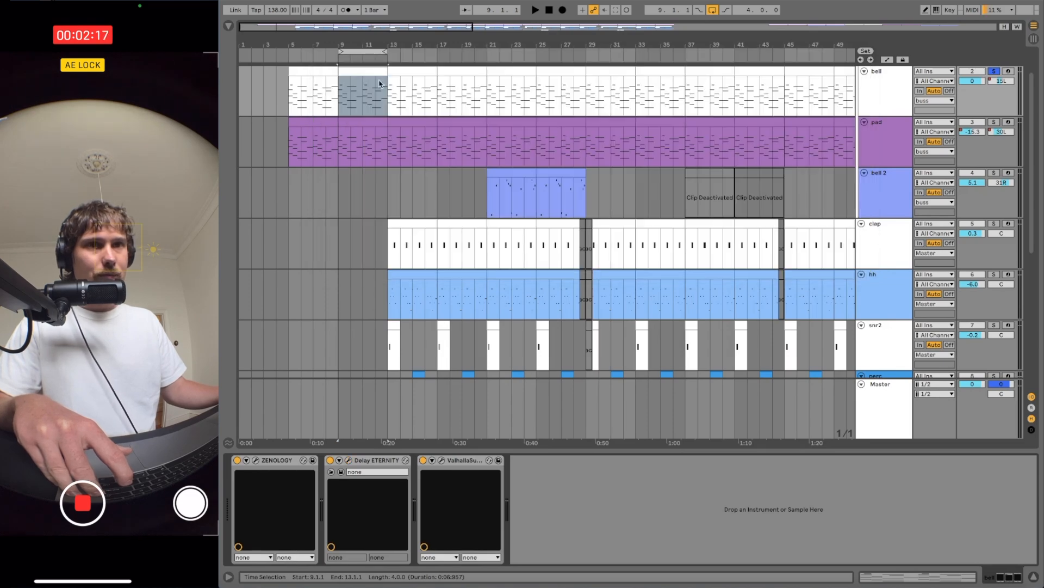
# Open the bell clip at bars 9 to 13 in the piano roll and play back its notes.
pyautogui.doubleClick(376, 81)
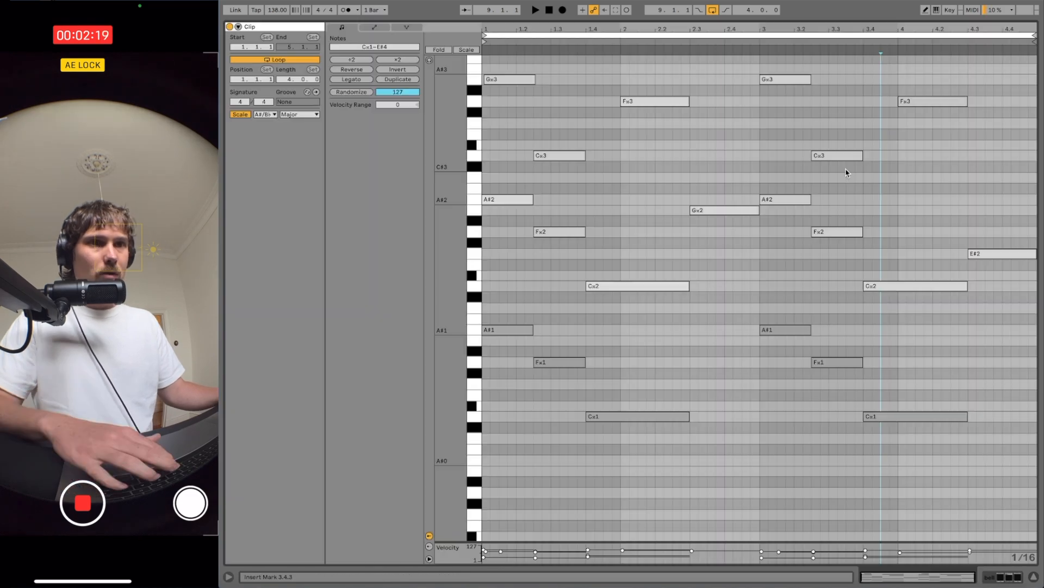
pyautogui.press('space')
pyautogui.scroll(2, 843, 197)
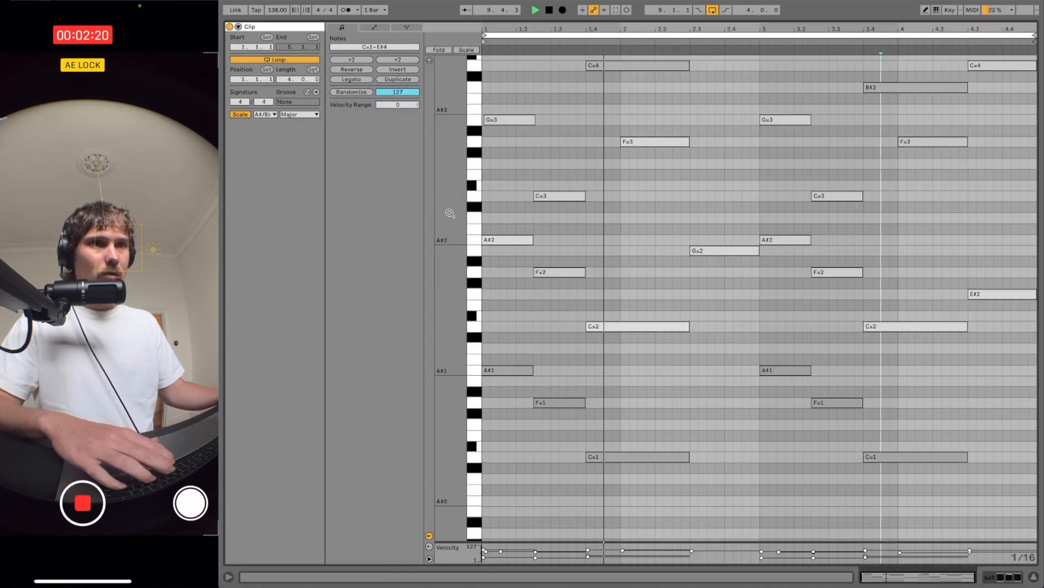
pyautogui.moveTo(449, 212); pyautogui.dragTo(430, 213)
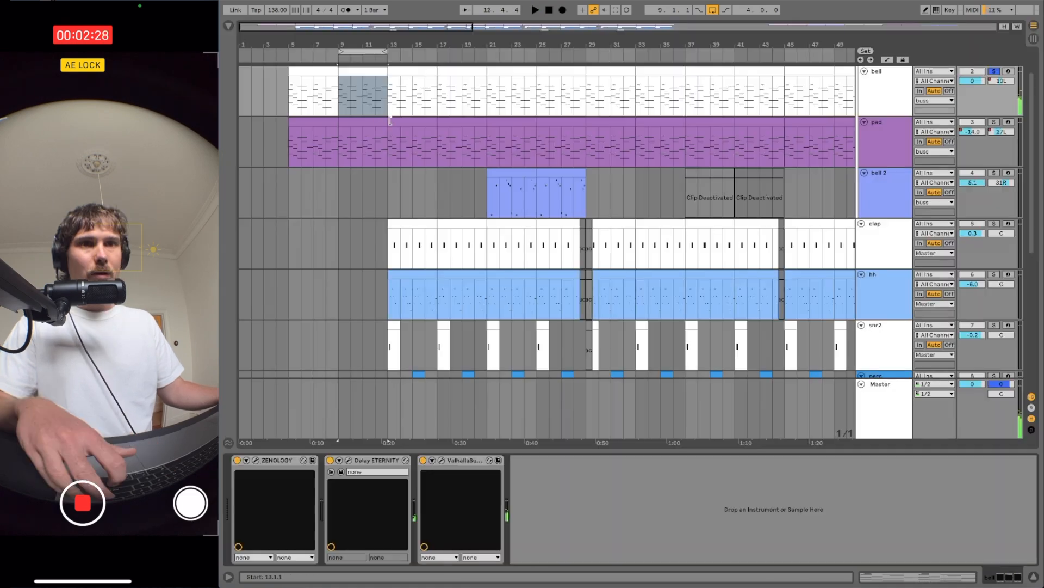
# Check the pad track's ZENOLOGY instrument and play back the notes of its clip at bars 9 to 13.
pyautogui.click(365, 120)
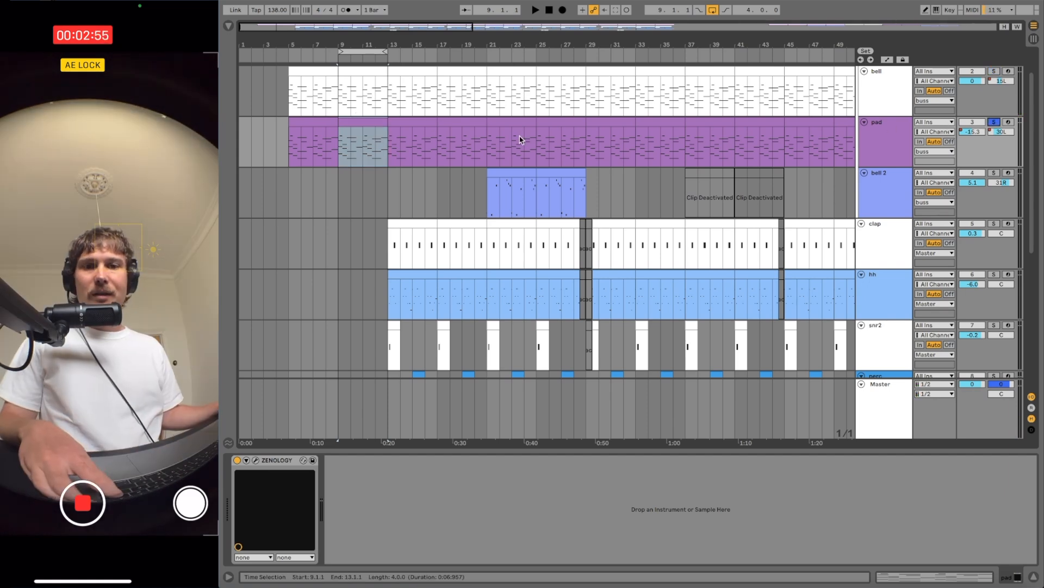
pyautogui.click(255, 460)
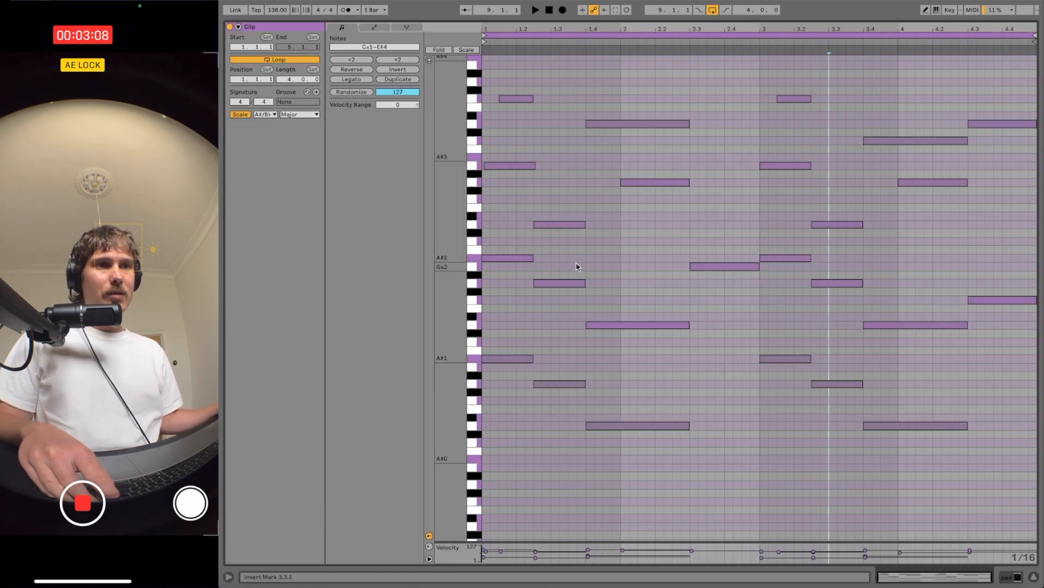
pyautogui.scroll(2, 622, 269)
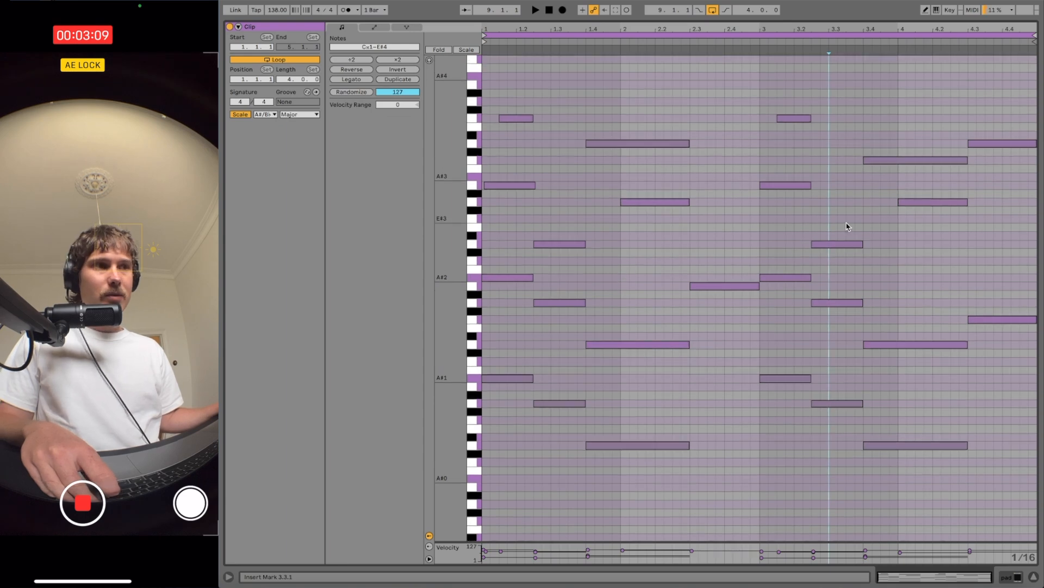
pyautogui.press('space')
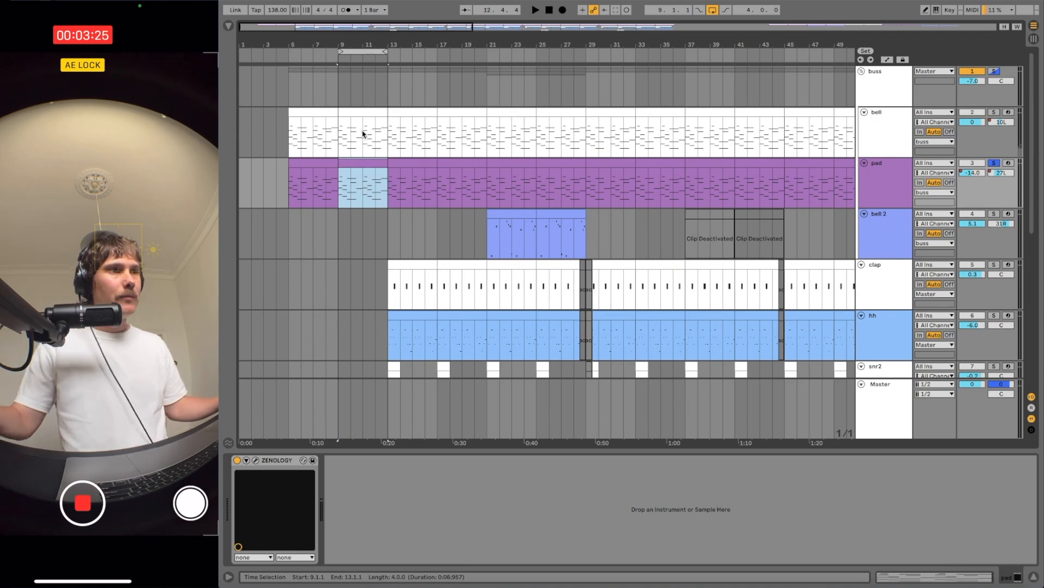
# Show the automation, examine the pad's Track Panning curve over bars 5 to 13, and loop the pad section starting at bar 13.
pyautogui.press('a')
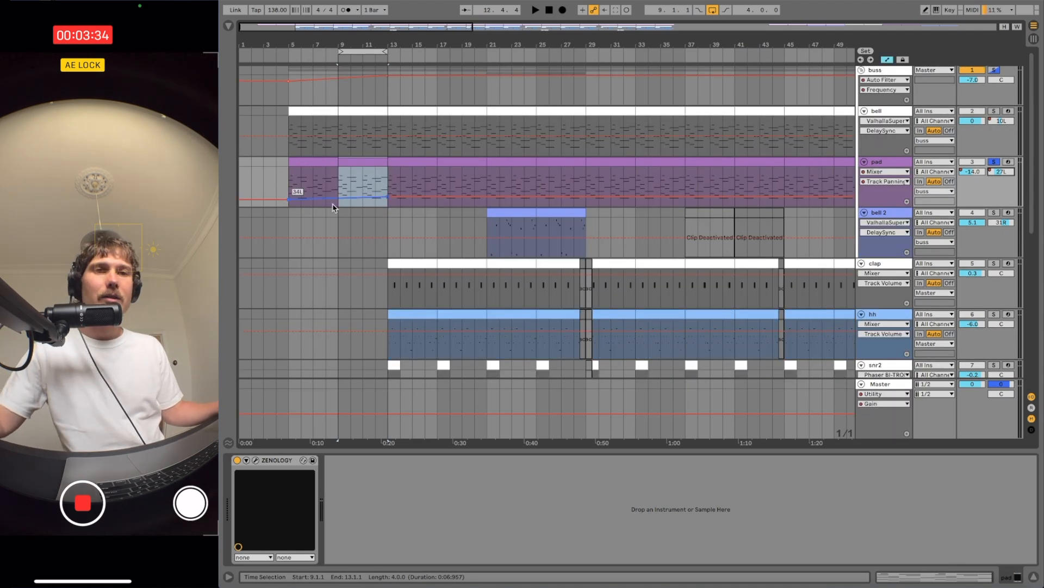
pyautogui.moveTo(289, 179); pyautogui.dragTo(386, 180)
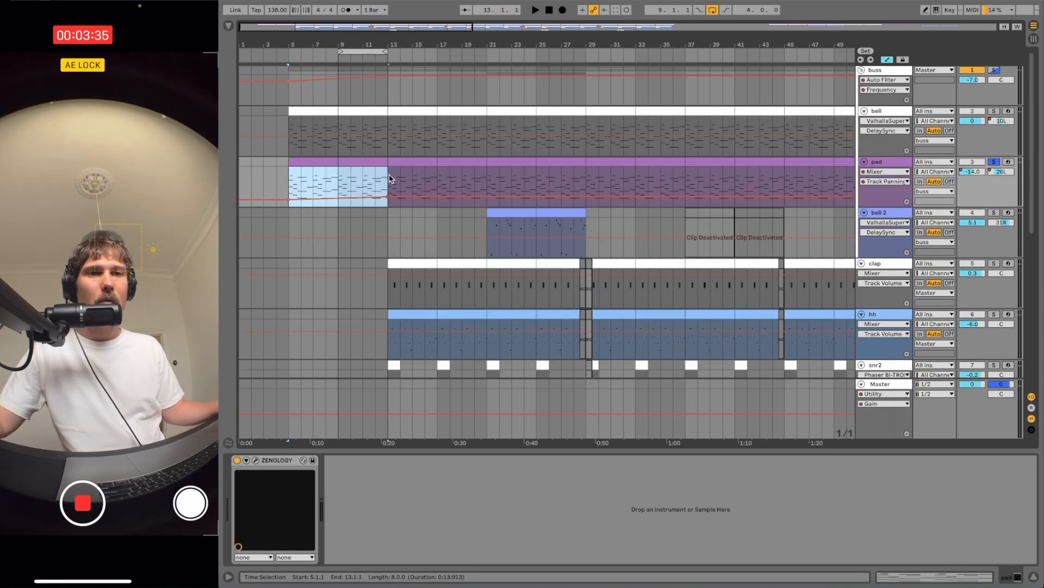
pyautogui.moveTo(286, 197)
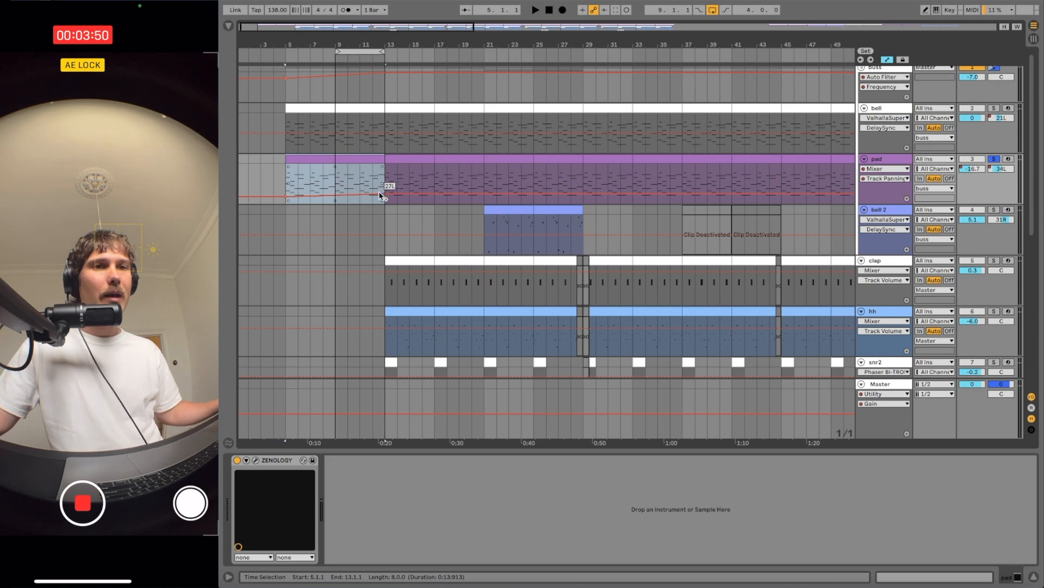
pyautogui.click(412, 159)
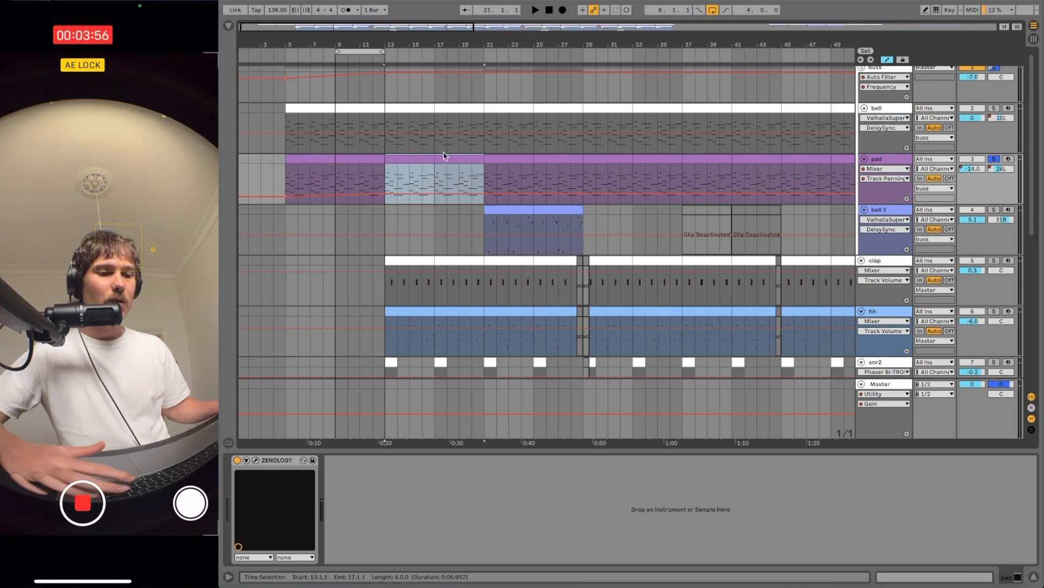
pyautogui.press('super+l')
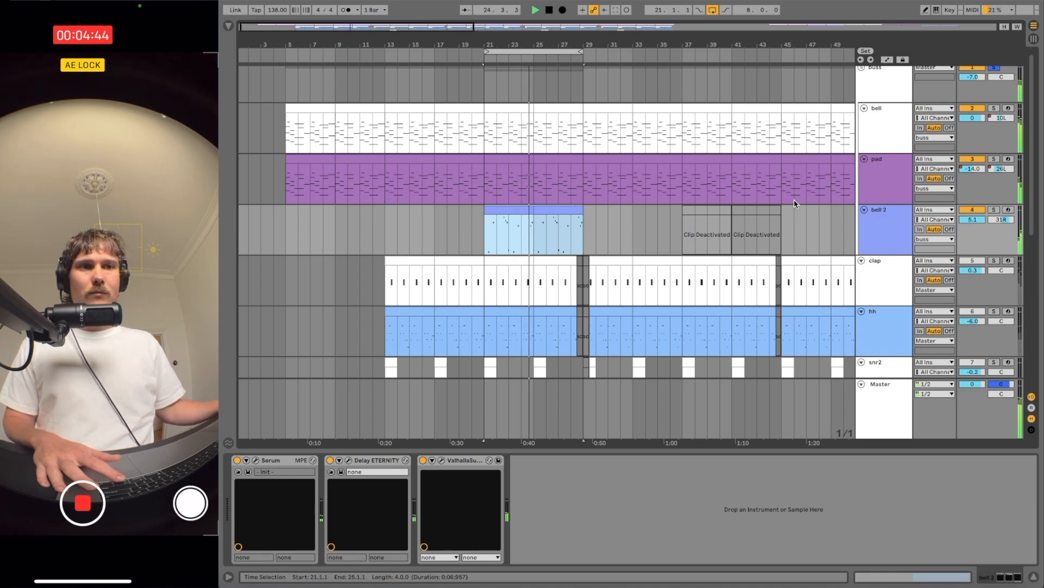
# Stop playback, select the two bell 2 clips covering bars 21 to 29, and solo the bell 2 track.
pyautogui.press('space')
pyautogui.click(544, 210)
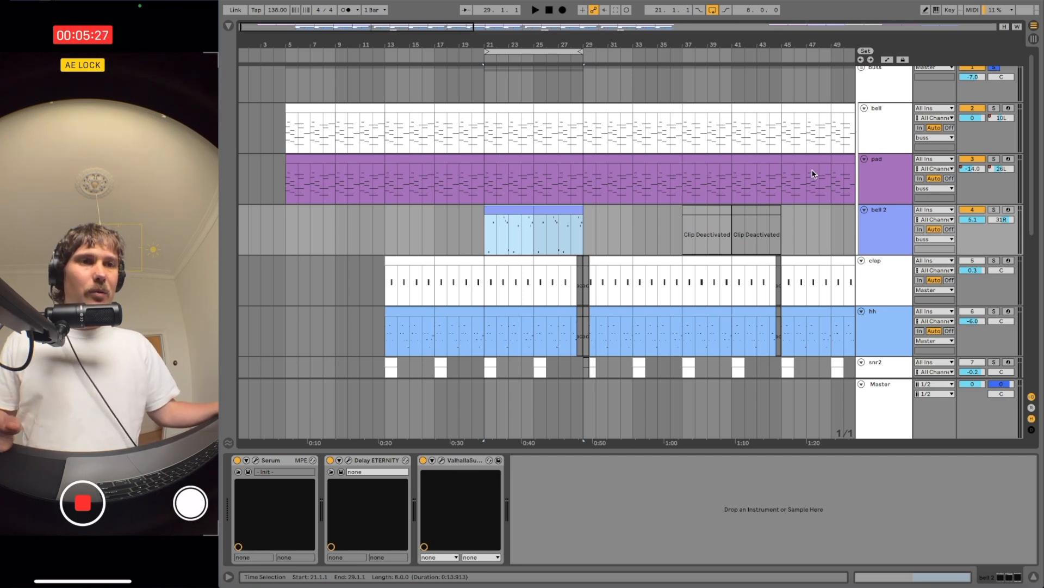
pyautogui.click(518, 210)
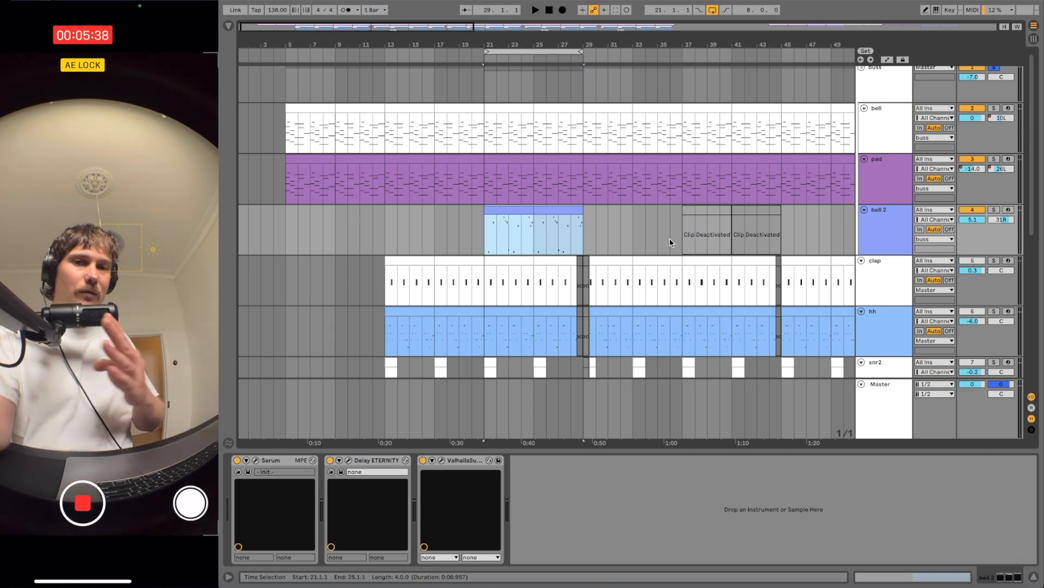
pyautogui.click(586, 229)
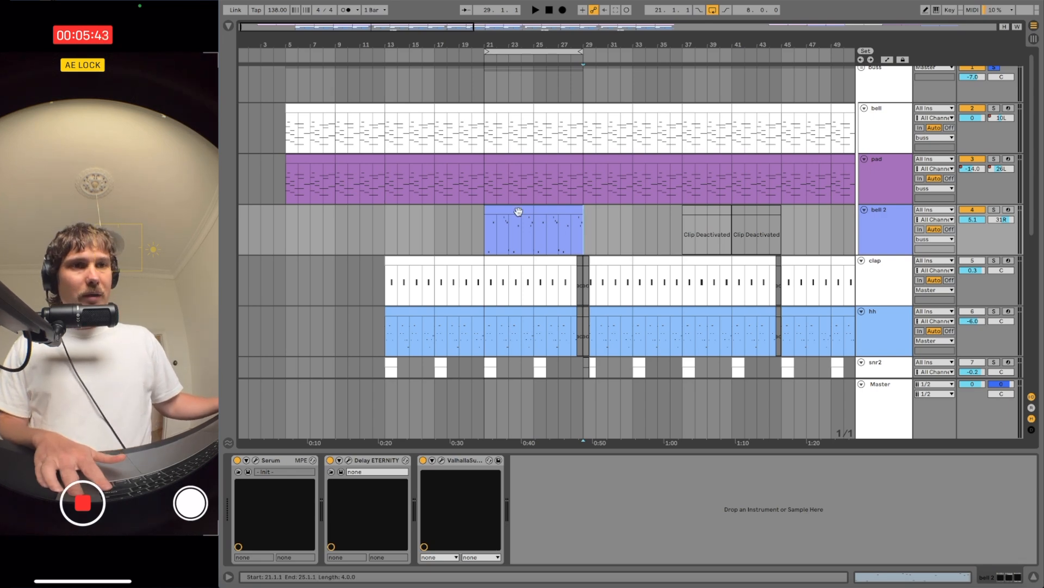
pyautogui.moveTo(530, 218); pyautogui.dragTo(512, 207)
pyautogui.keyDown('shift'); pyautogui.click(543, 210); pyautogui.keyUp('shift')
pyautogui.click(995, 141)
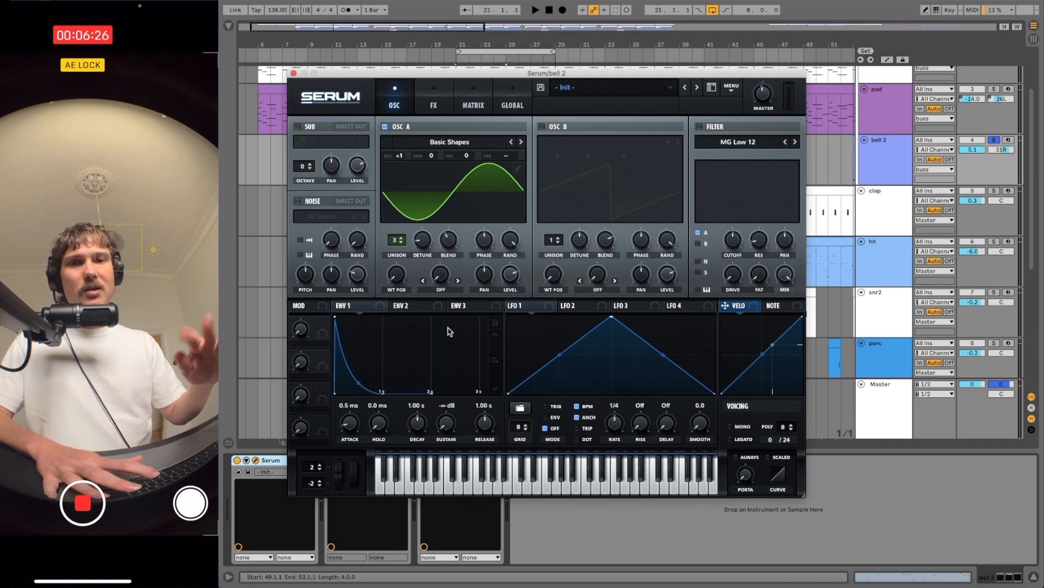
# Review Serum's Distortion effect and its list of distortion types on the bell 2 track, keeping Asym.
pyautogui.click(433, 101)
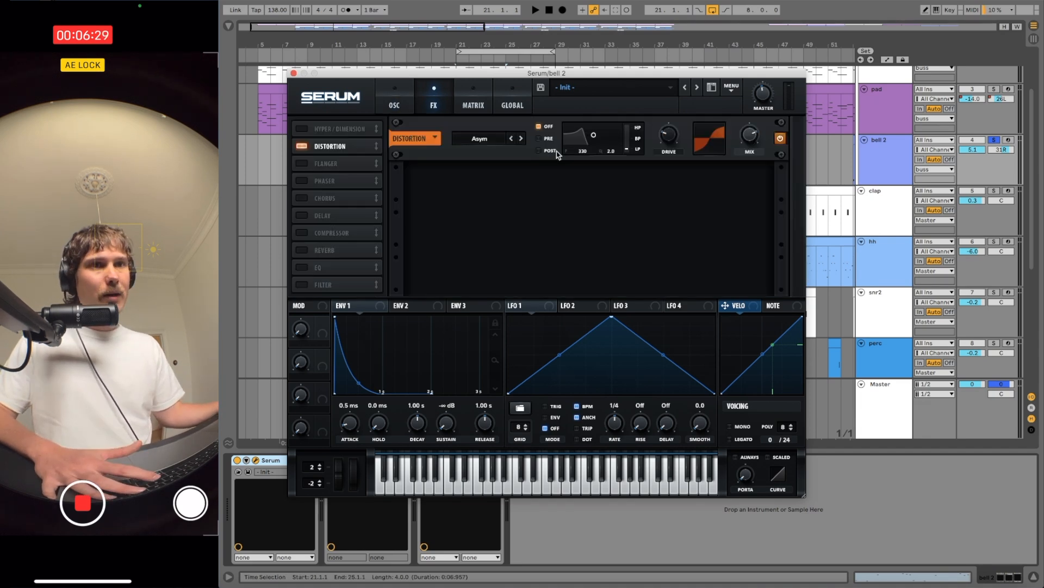
pyautogui.click(493, 141)
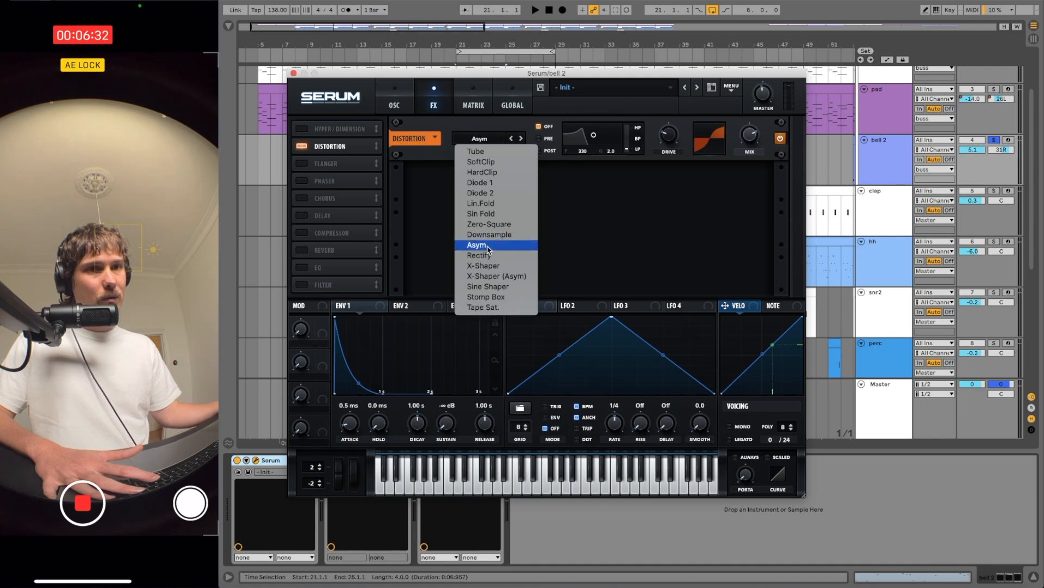
pyautogui.click(669, 233)
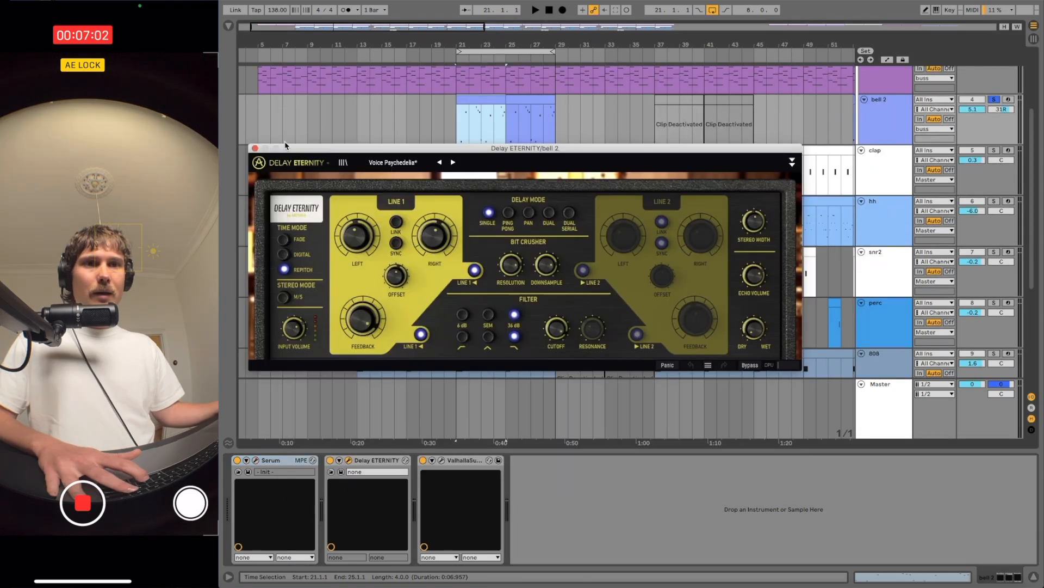
# Review the Delay ETERNITY and ValhallaSupermassive settings on the bell 2 track.
pyautogui.moveTo(481, 149); pyautogui.dragTo(489, 150)
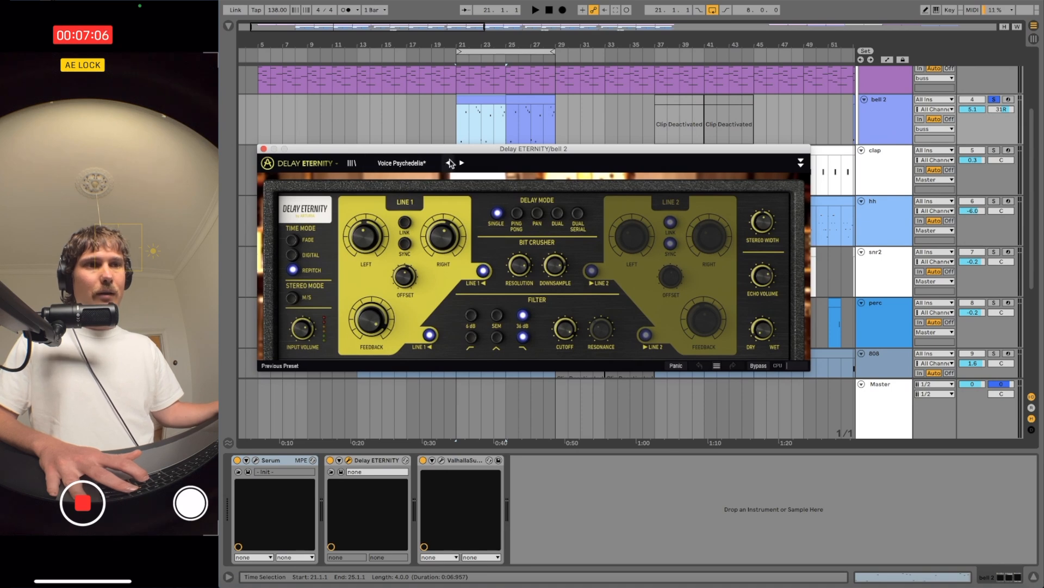
pyautogui.click(264, 149)
pyautogui.scroll(3, 551, 143)
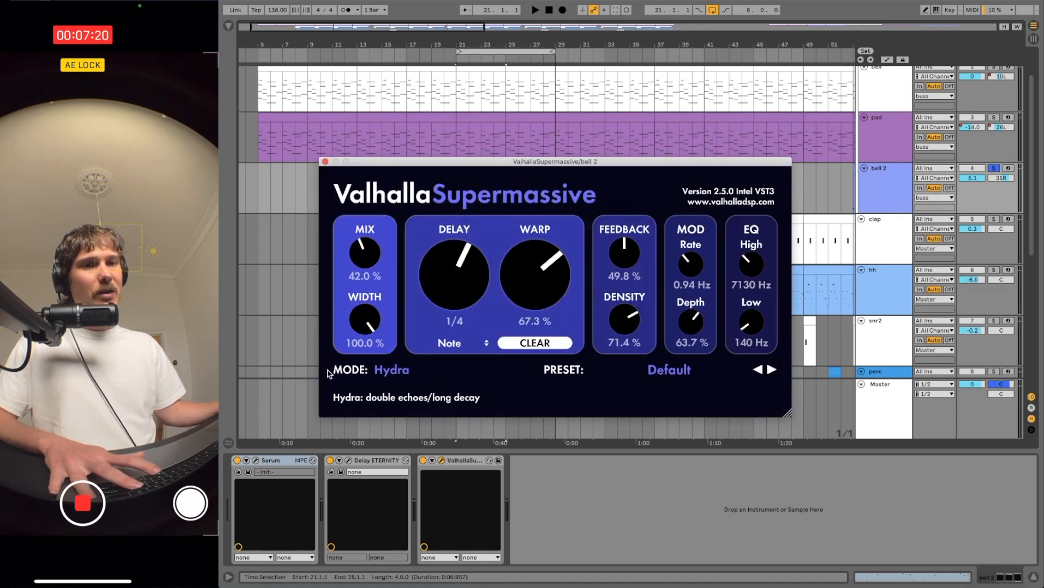
pyautogui.click(325, 162)
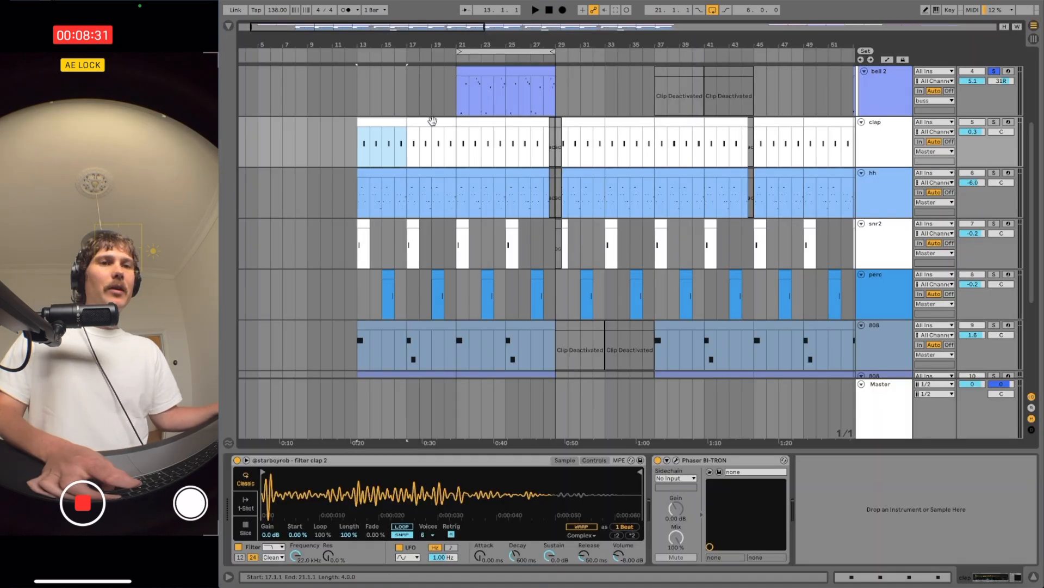
# Loop the clap clips from bar 13 to 21 and solo the clap track.
pyautogui.keyDown('shift'); pyautogui.click(432, 120); pyautogui.keyUp('shift')
pyautogui.press('super+l')
pyautogui.click(995, 122)
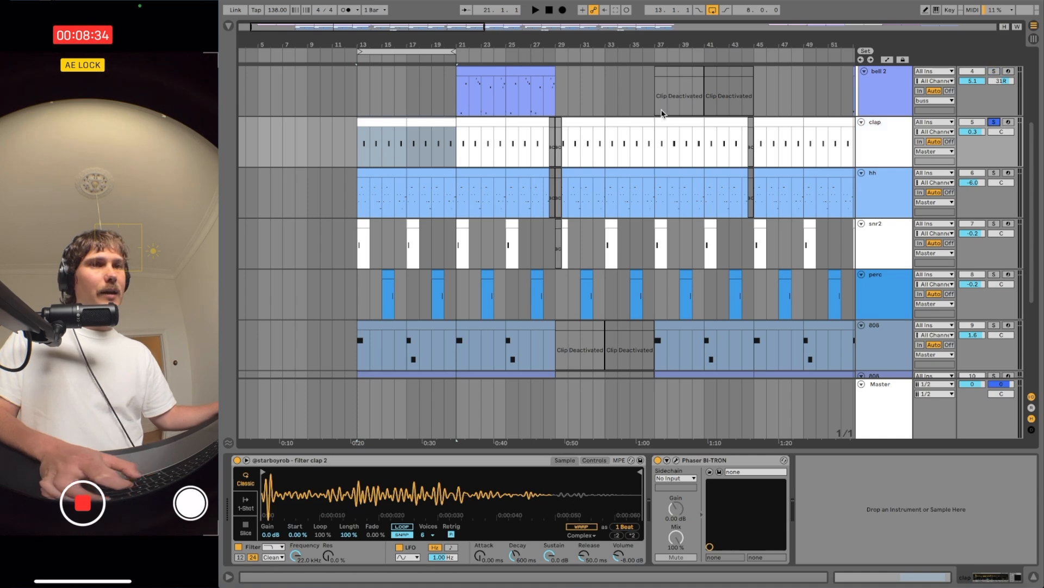
# Solo the snr2 and perc tracks together.
pyautogui.click(434, 148)
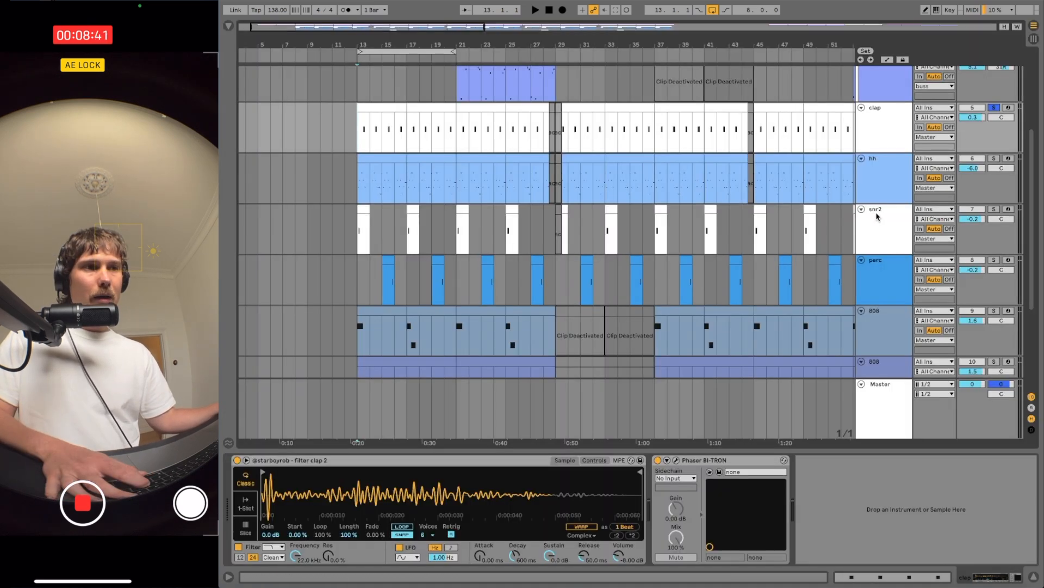
pyautogui.click(878, 216)
pyautogui.click(994, 209)
pyautogui.keyDown('super'); pyautogui.click(994, 259); pyautogui.keyUp('super')
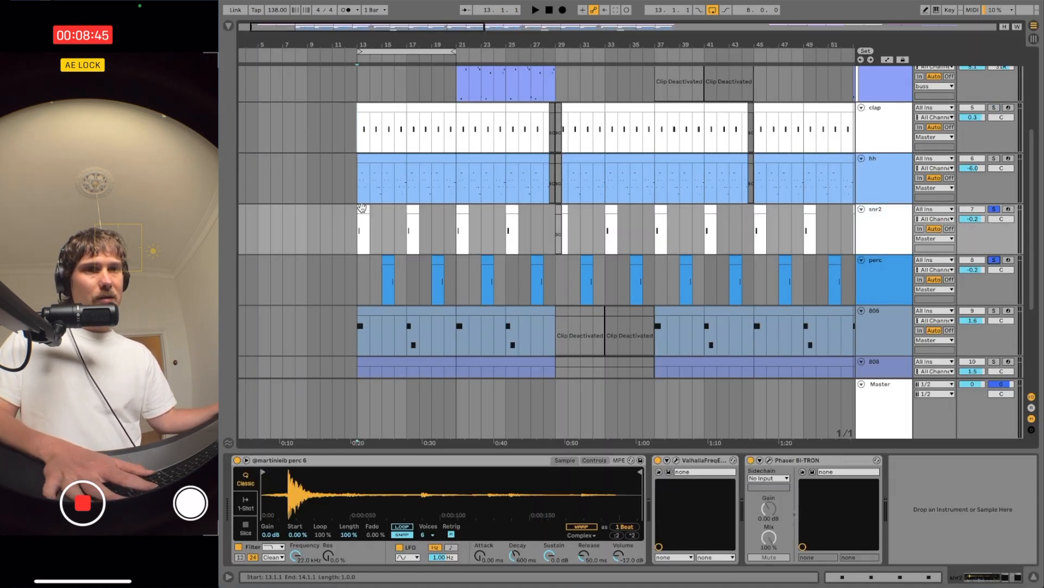
# Select the first snr2 clip at bar 13 and review the track's ValhallaFreqEcho and Phaser BI-TRON settings.
pyautogui.moveTo(362, 208); pyautogui.dragTo(456, 124)
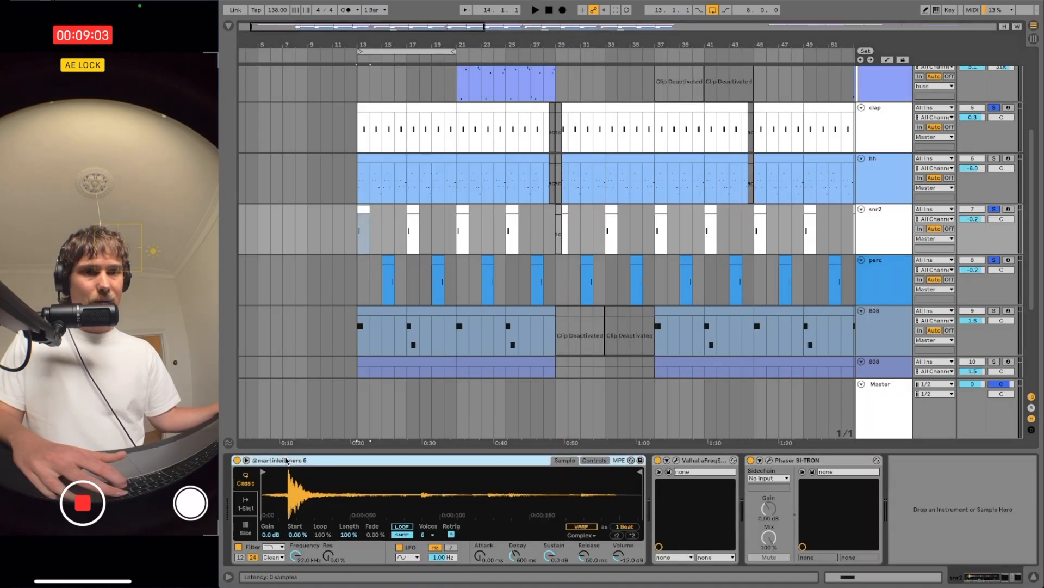
pyautogui.click(676, 459)
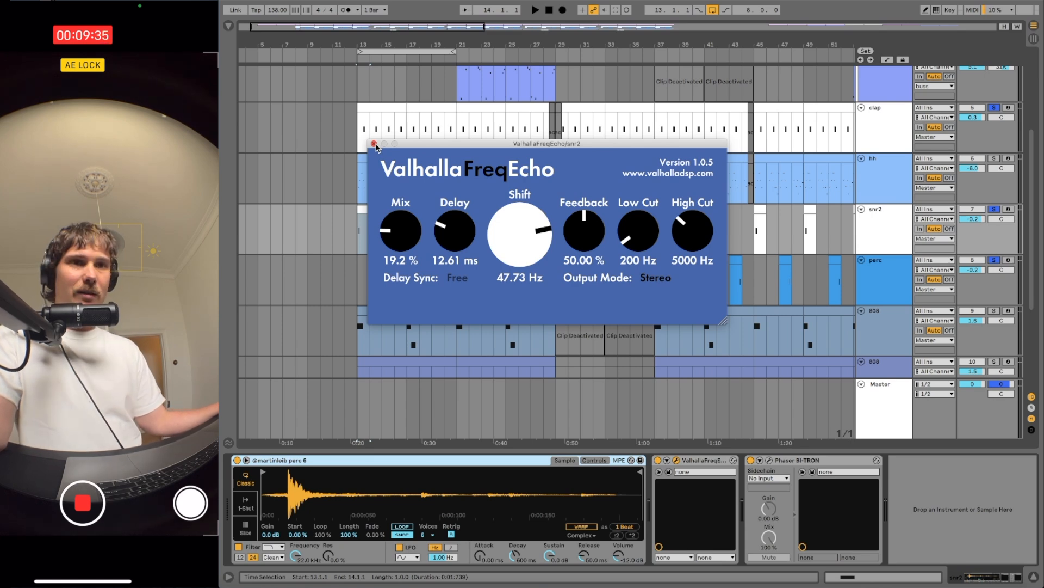
pyautogui.click(374, 145)
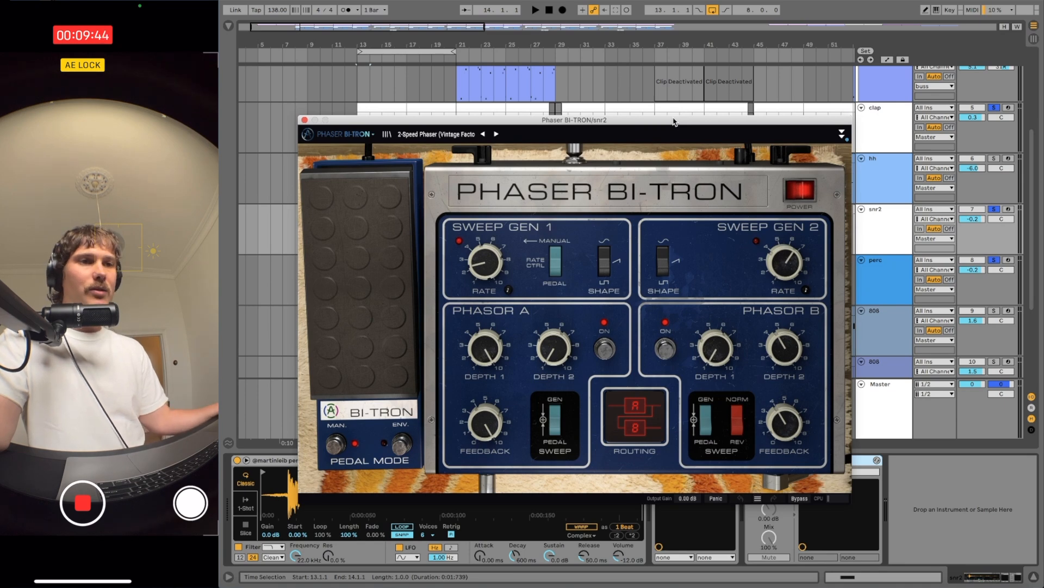
pyautogui.moveTo(643, 123); pyautogui.dragTo(643, 106)
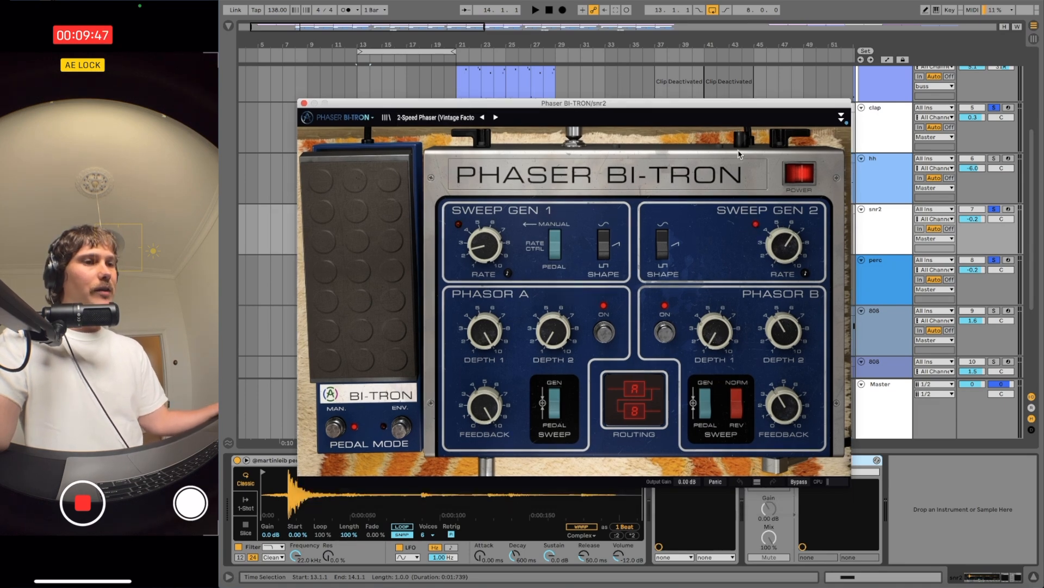
# Close the Phaser BI-TRON window of the snr2 track.
pyautogui.moveTo(328, 104); pyautogui.dragTo(321, 103)
pyautogui.click(297, 103)
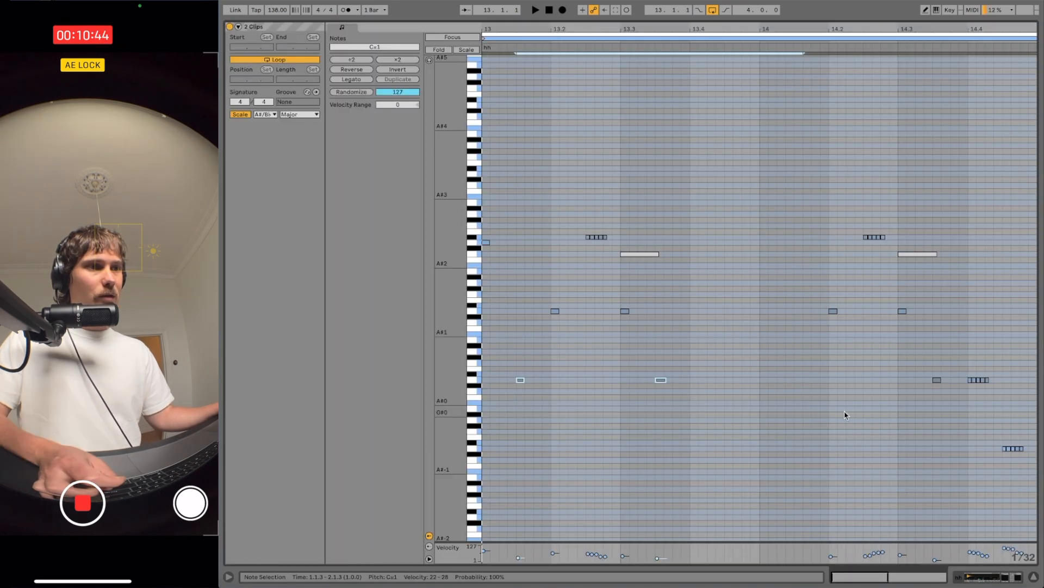
# Examine the pitched hi-hat notes, rolls and gaps in the first hh clip, along with their velocities.
pyautogui.moveTo(925, 411); pyautogui.dragTo(1025, 467)
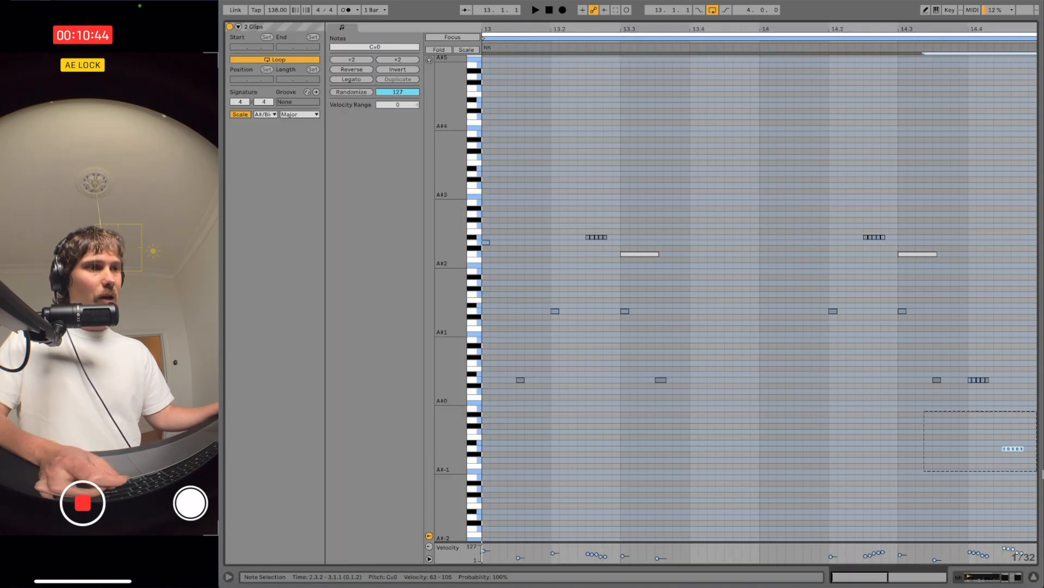
pyautogui.click(936, 436)
pyautogui.moveTo(502, 367); pyautogui.dragTo(708, 410)
pyautogui.hotkey('shift', 'Up')
pyautogui.hotkey('shift', 'Up')
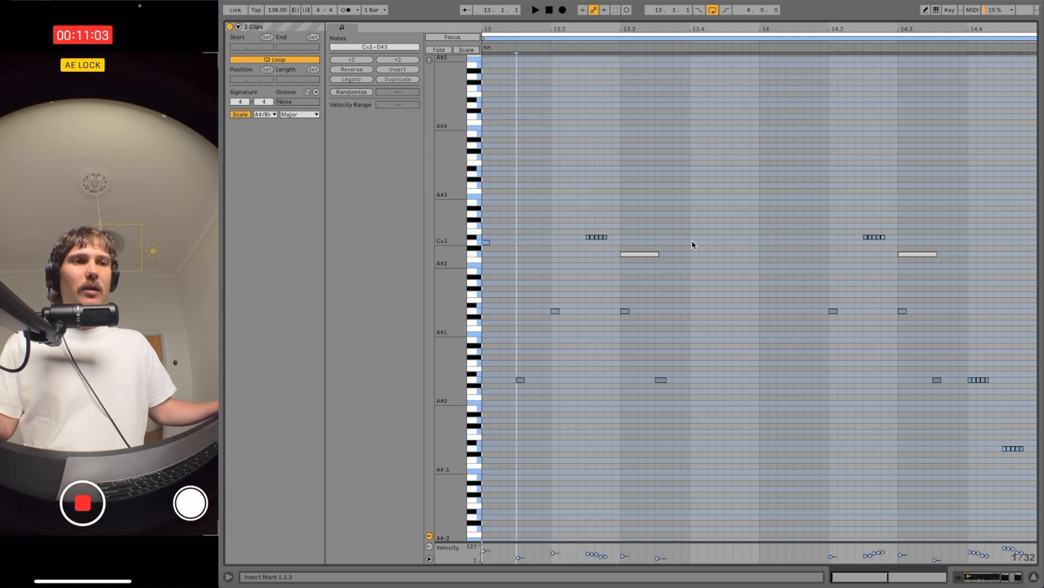
pyautogui.moveTo(692, 240); pyautogui.dragTo(760, 259)
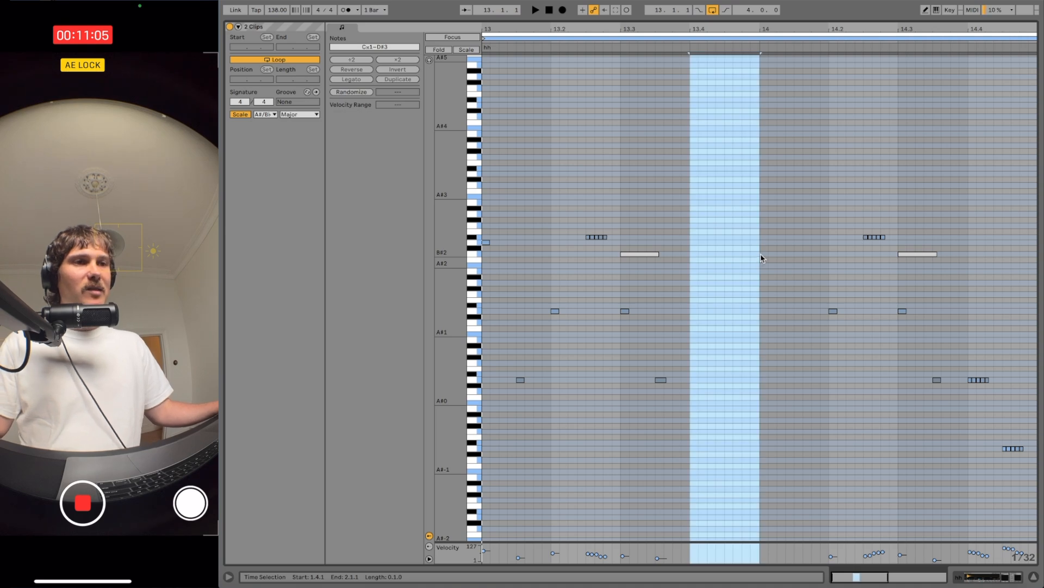
pyautogui.click(760, 257)
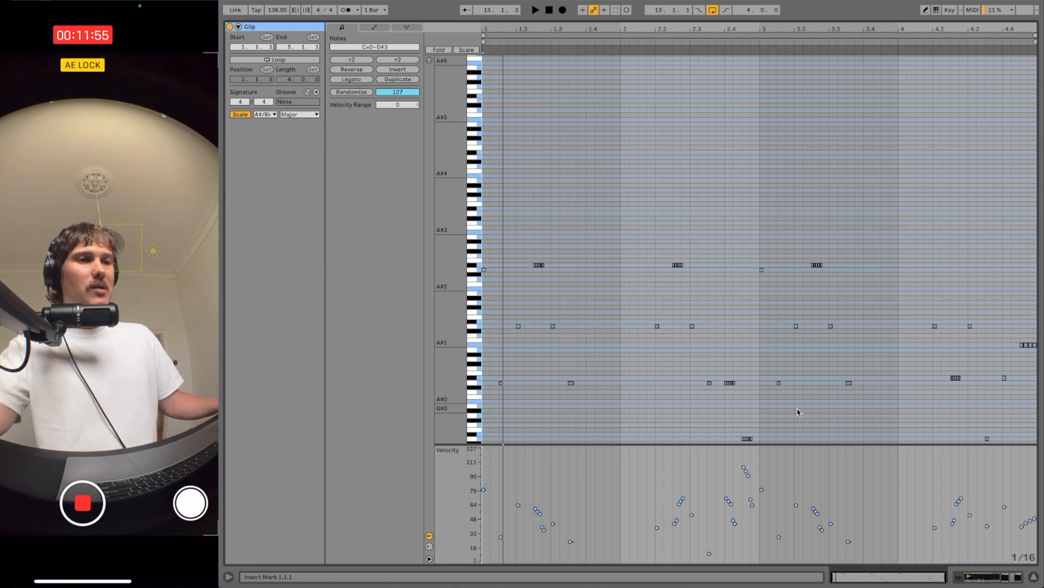
pyautogui.scroll(-5, 730, 364)
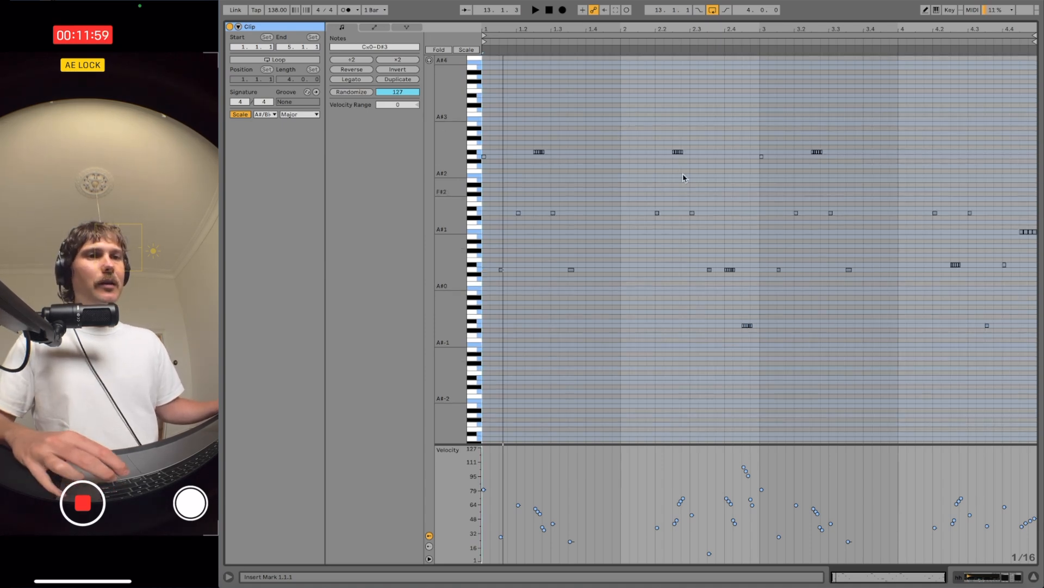
pyautogui.scroll(1, 482, 218)
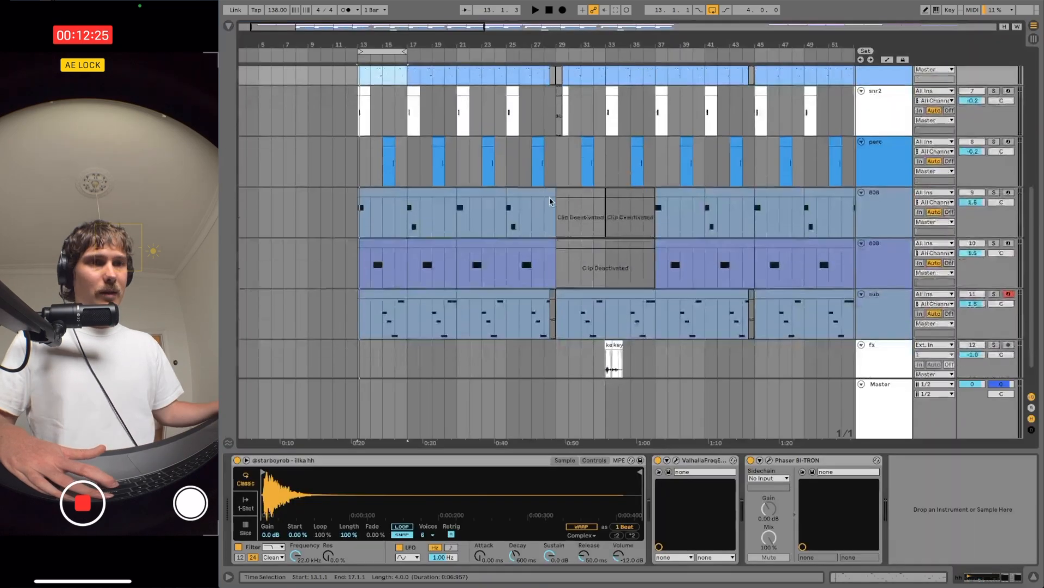
# Select and loop the clips on both 808 tracks and the sub track from bar 13 to 21.
pyautogui.scroll(-1, 551, 202)
pyautogui.scroll(-3, 551, 201)
pyautogui.scroll(4, 551, 201)
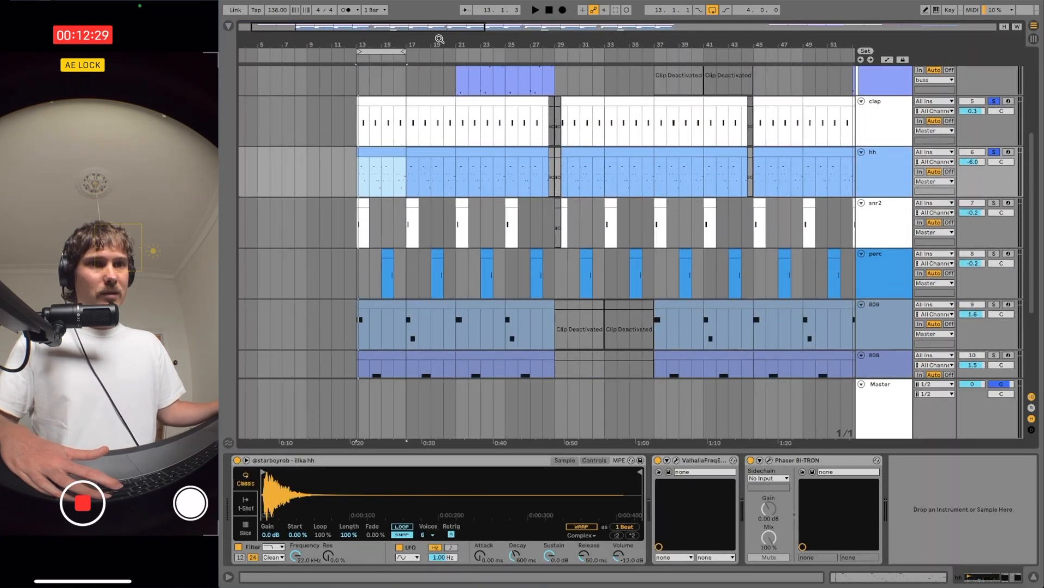
pyautogui.scroll(-1, 389, 239)
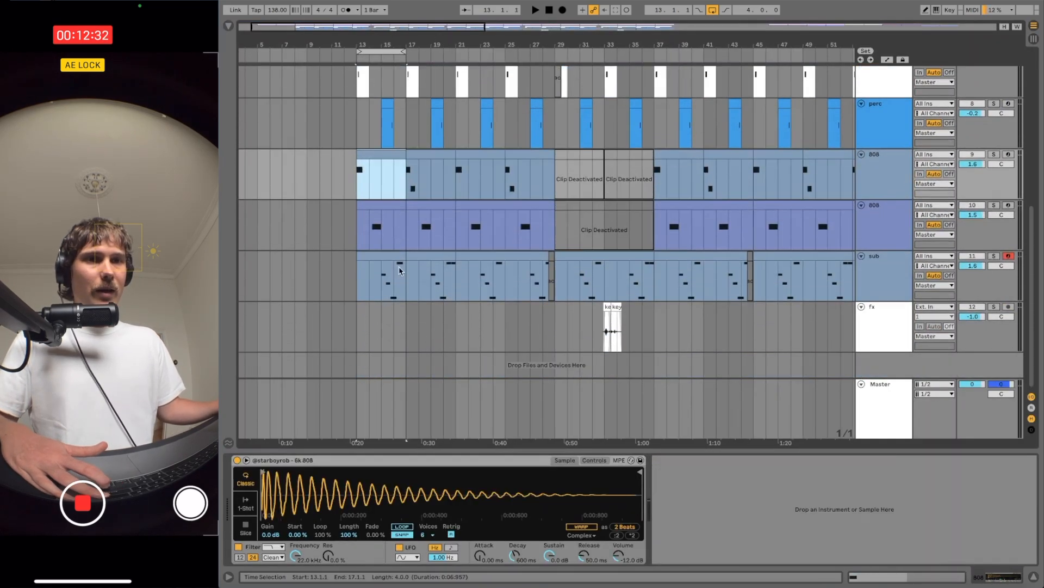
pyautogui.keyDown('shift'); pyautogui.click(393, 258); pyautogui.keyUp('shift')
pyautogui.scroll(1, 533, 301)
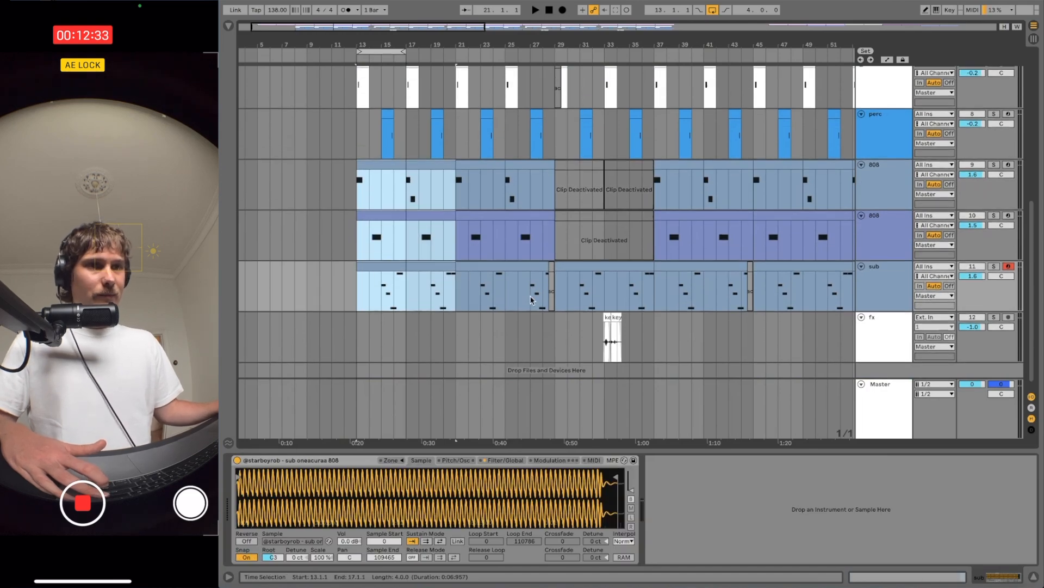
pyautogui.scroll(3, 434, 259)
# Select the sub track and both 808 tracks to review them as one bass group.
pyautogui.click(889, 312)
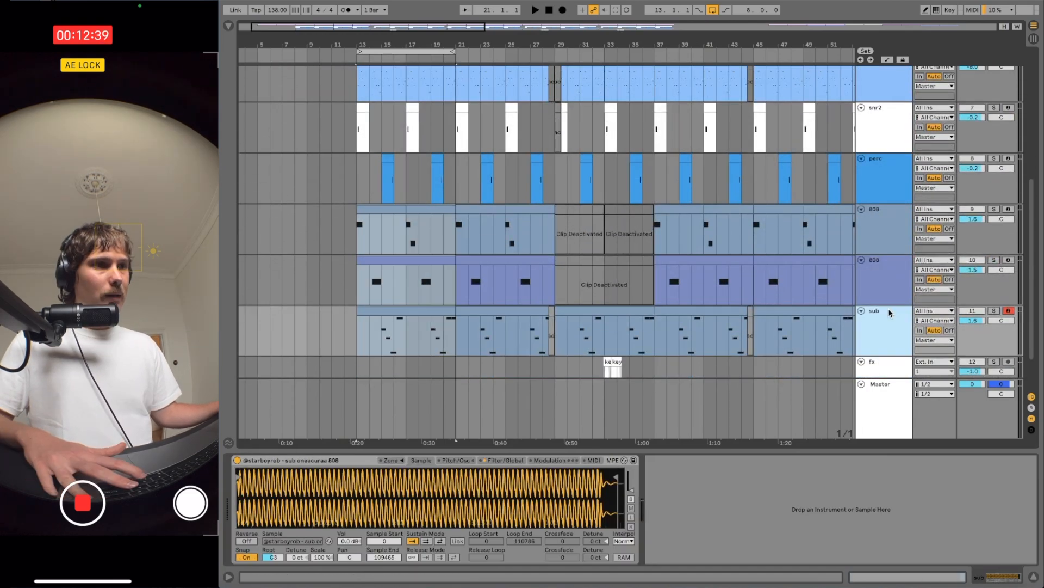
pyautogui.click(888, 290)
pyautogui.click(891, 249)
pyautogui.click(896, 278)
pyautogui.click(888, 249)
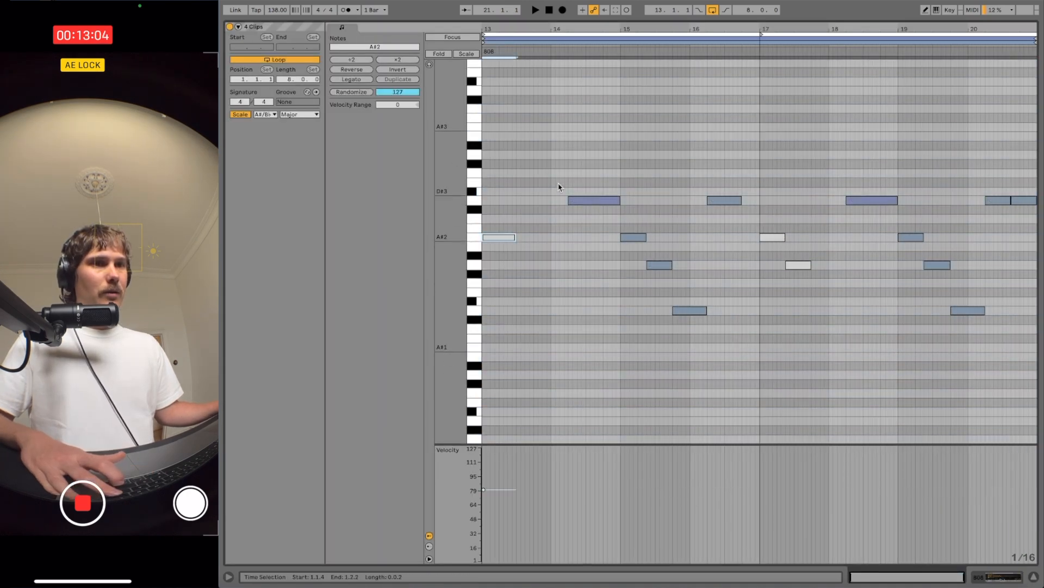
# Examine the combined 808 and sub notes group by group from bar 13 to 21 and play them back.
pyautogui.moveTo(568, 161); pyautogui.dragTo(612, 281)
pyautogui.moveTo(635, 161); pyautogui.dragTo(741, 380)
pyautogui.moveTo(782, 212); pyautogui.dragTo(820, 329)
pyautogui.moveTo(865, 160); pyautogui.dragTo(880, 248)
pyautogui.moveTo(909, 167); pyautogui.dragTo(1034, 389)
pyautogui.click(491, 154)
pyautogui.press('space')
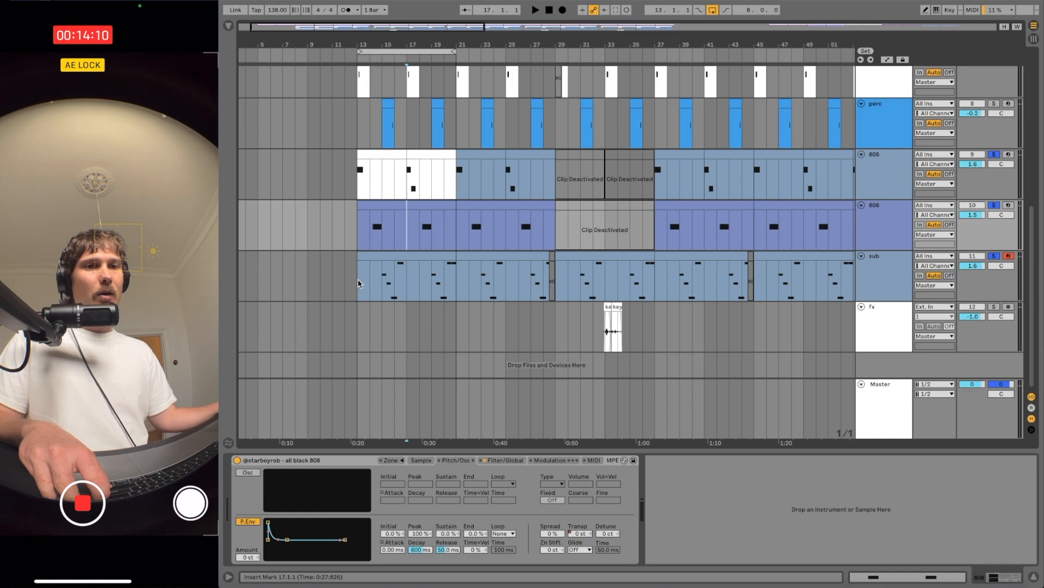
# Select the first 808 track's clip from bar 13 to 21 and review its sample instrument.
pyautogui.moveTo(357, 188); pyautogui.dragTo(460, 191)
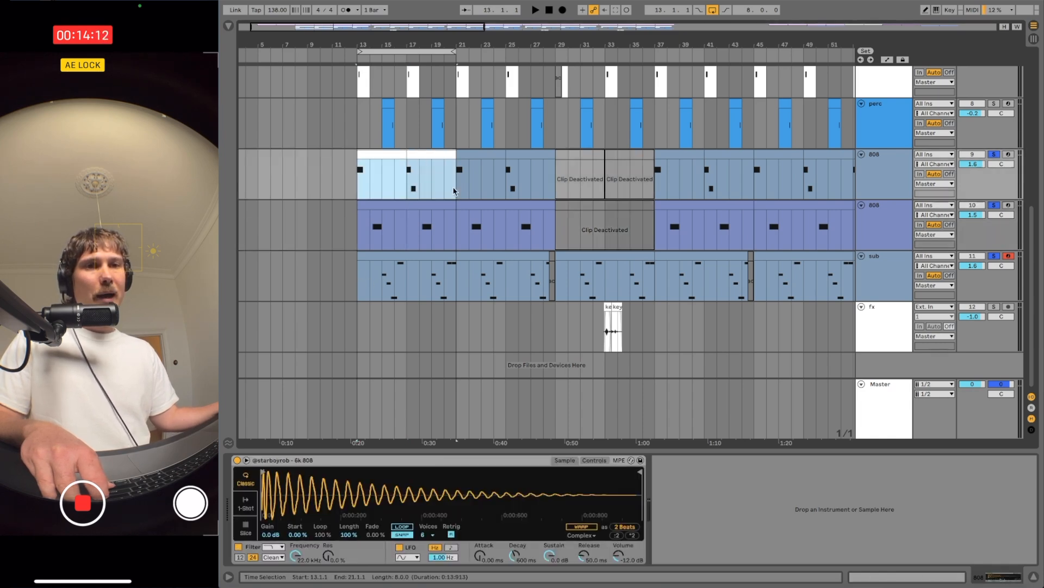
pyautogui.moveTo(370, 190); pyautogui.dragTo(379, 192)
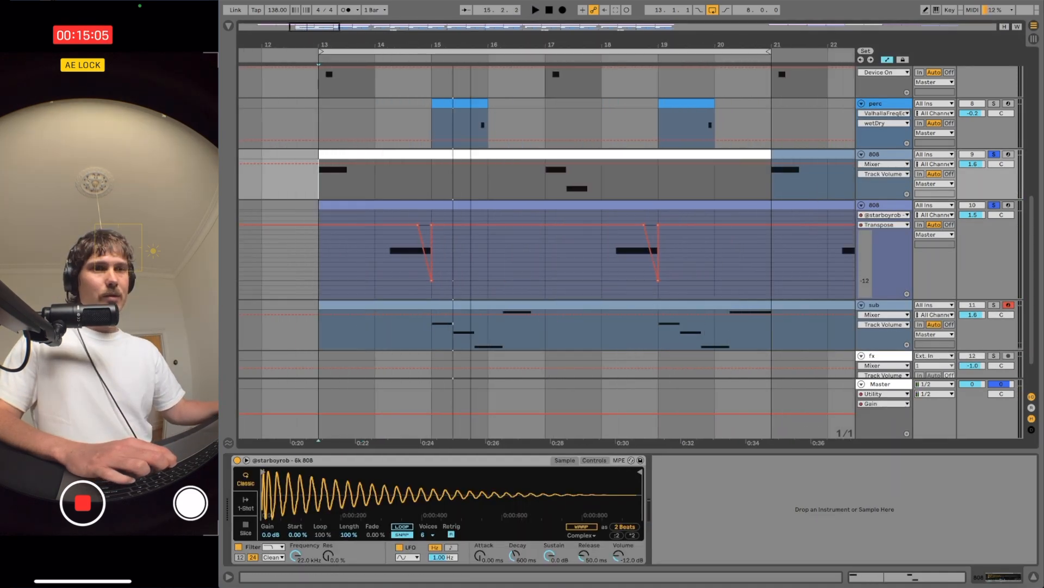
# Solo the sub track and play it from bar 15.
pyautogui.scroll(-3, 499, 119)
pyautogui.click(439, 336)
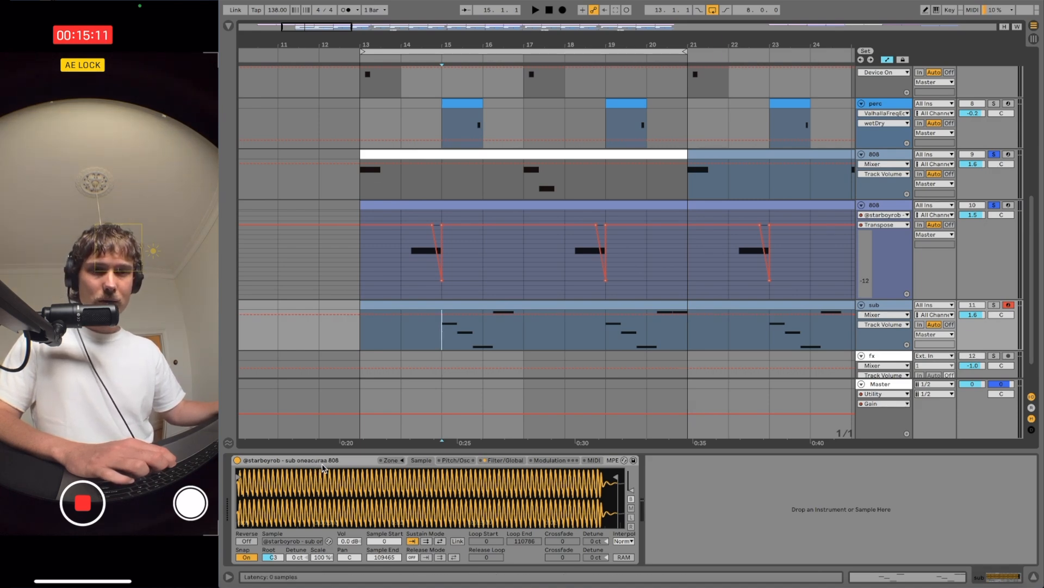
pyautogui.click(994, 305)
pyautogui.press('space')
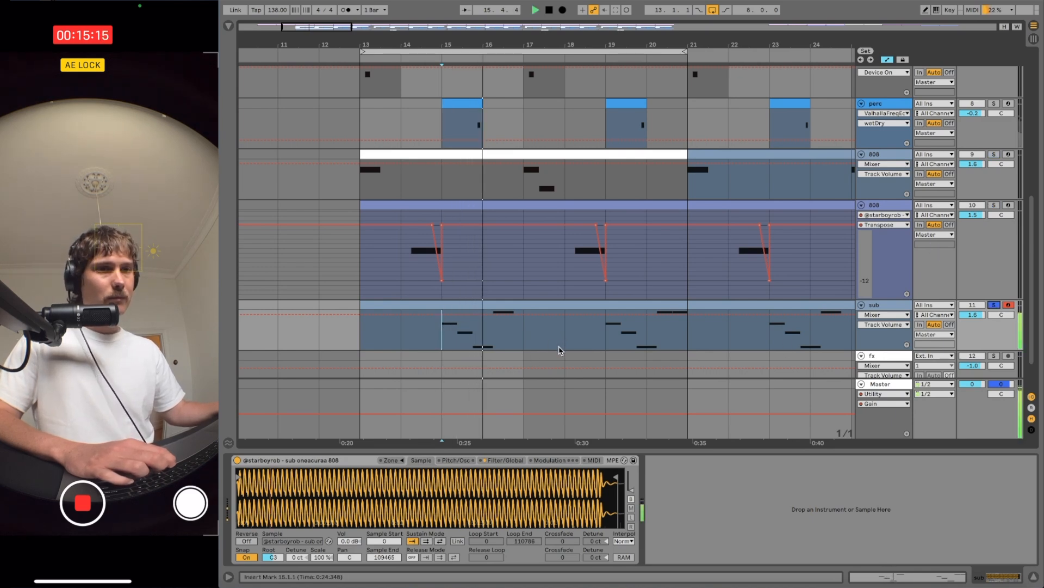
# Select the sub clips from bar 13 to 21 and show the sampler's Transpose automation on the sub track.
pyautogui.click(537, 304)
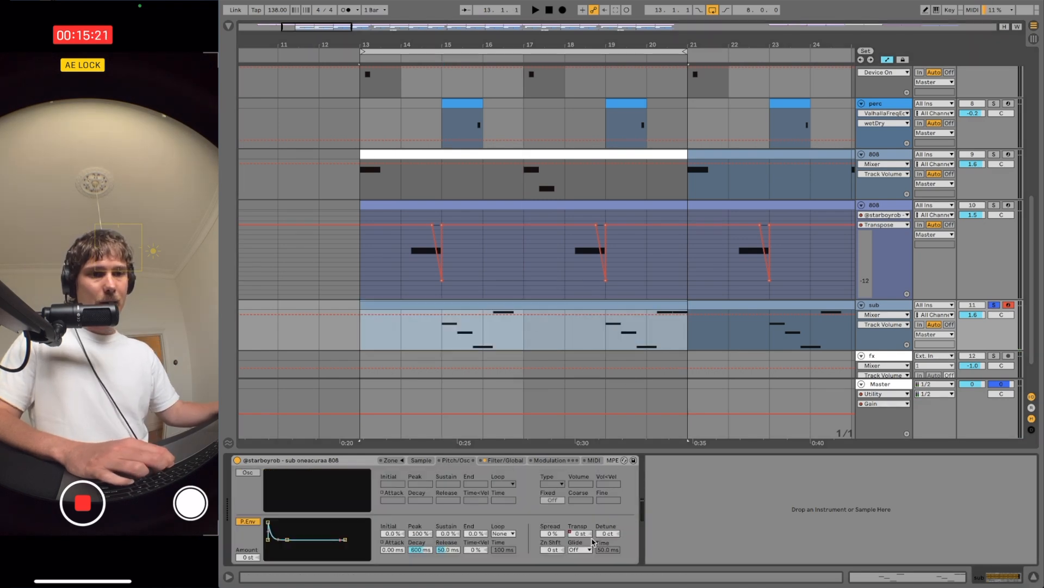
pyautogui.rightClick(581, 534)
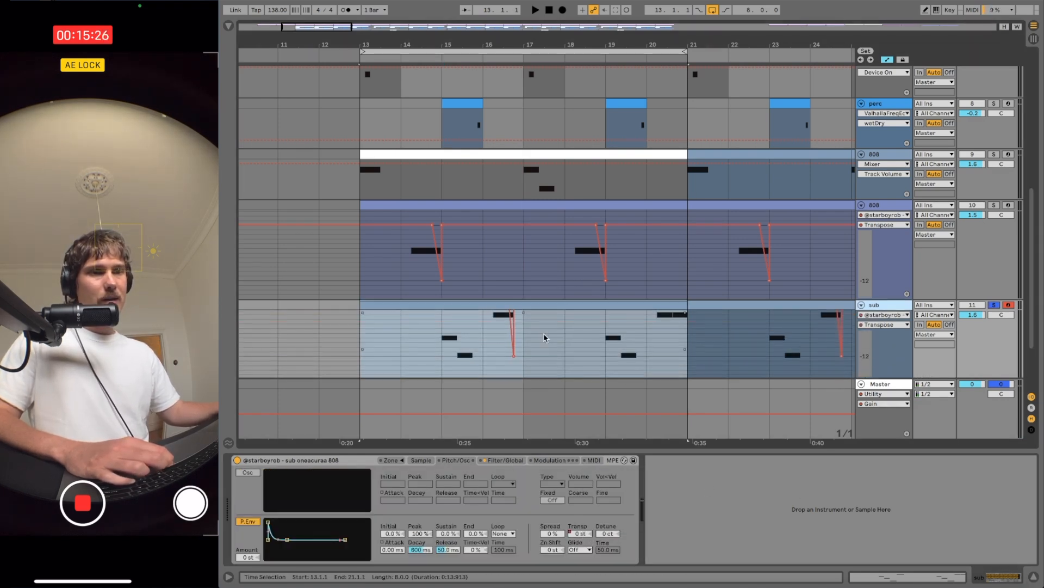
pyautogui.moveTo(545, 324); pyautogui.dragTo(536, 337)
pyautogui.press('super+z')
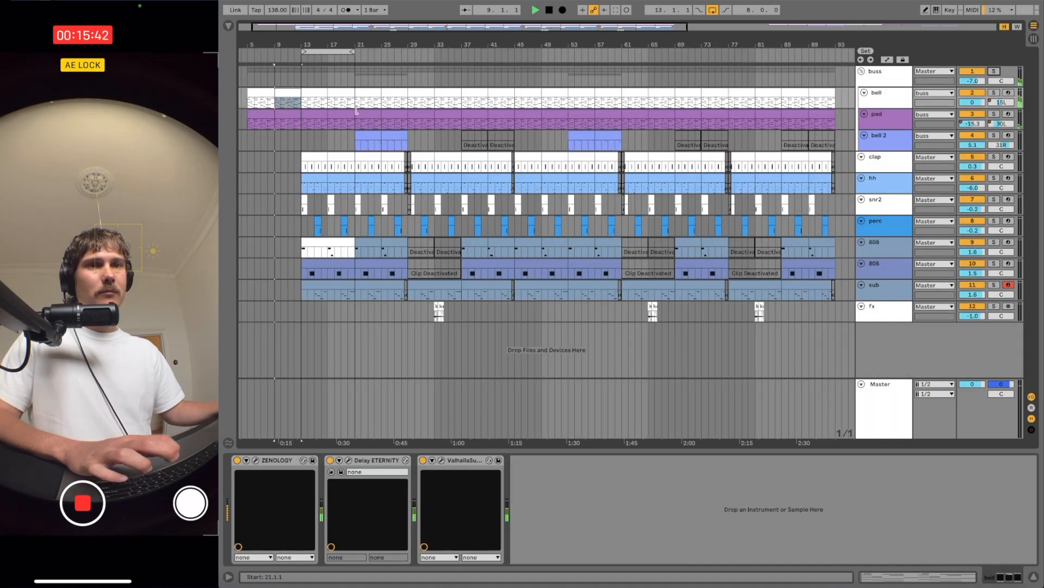
# Turn off the arrangement loop while the full beat plays from bar 9.
pyautogui.rightClick(339, 48)
pyautogui.click(352, 53)
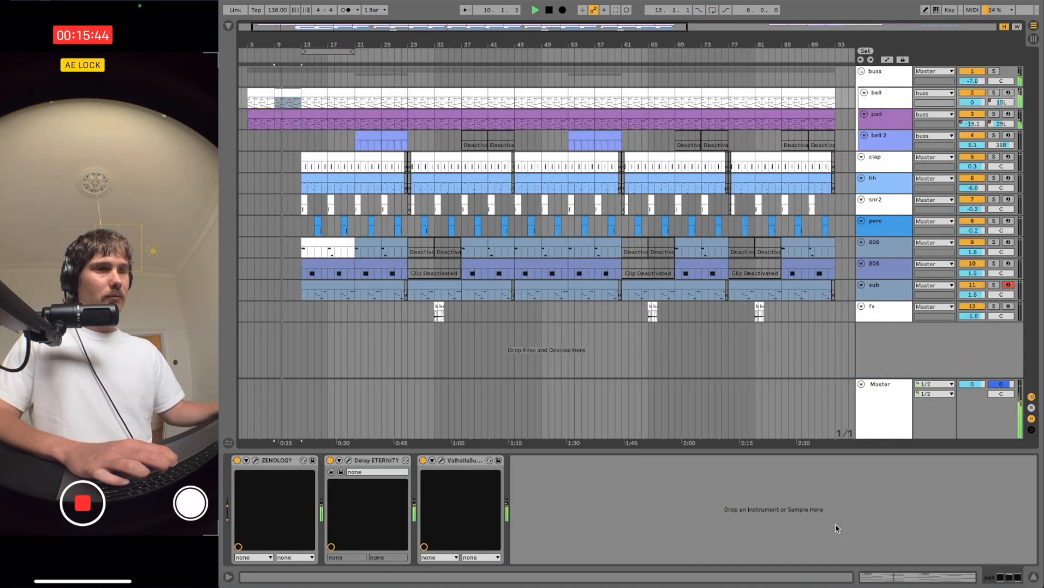
# Review the T-RackS CS Classic Clipper on the Master and the EQ Eight and Auto Filter on the buss track.
pyautogui.click(365, 409)
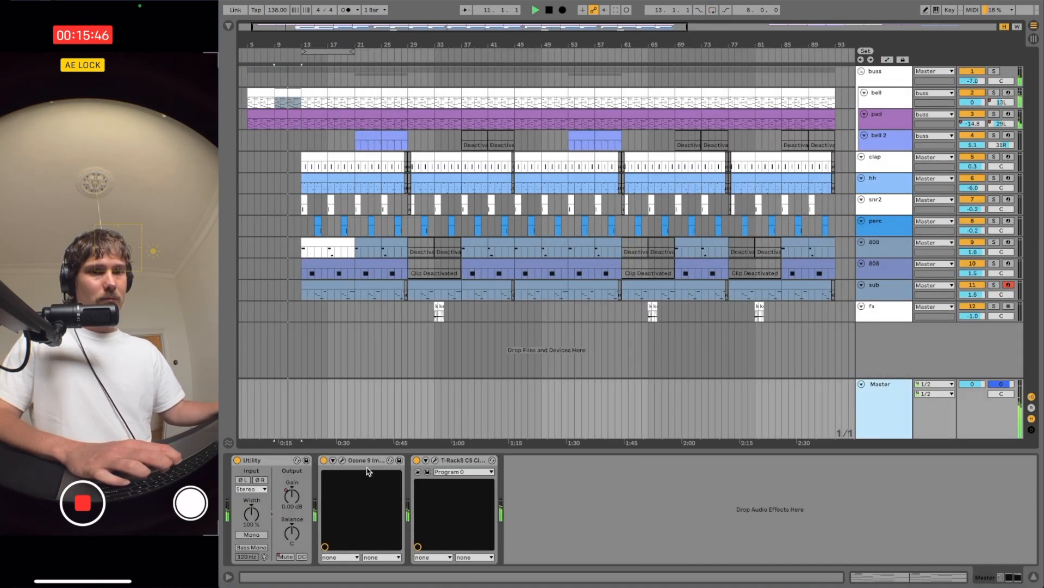
pyautogui.click(435, 460)
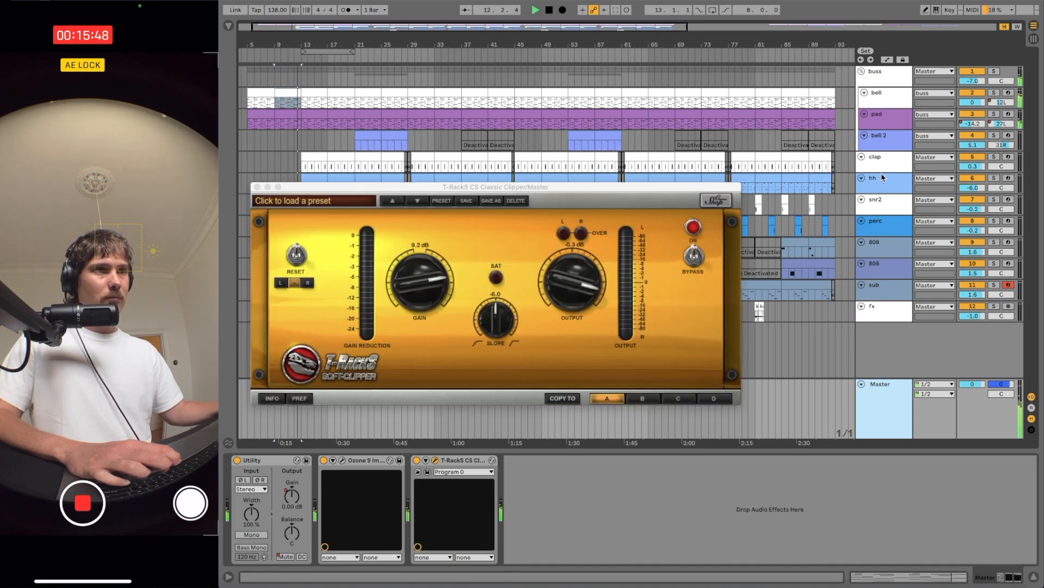
pyautogui.click(884, 79)
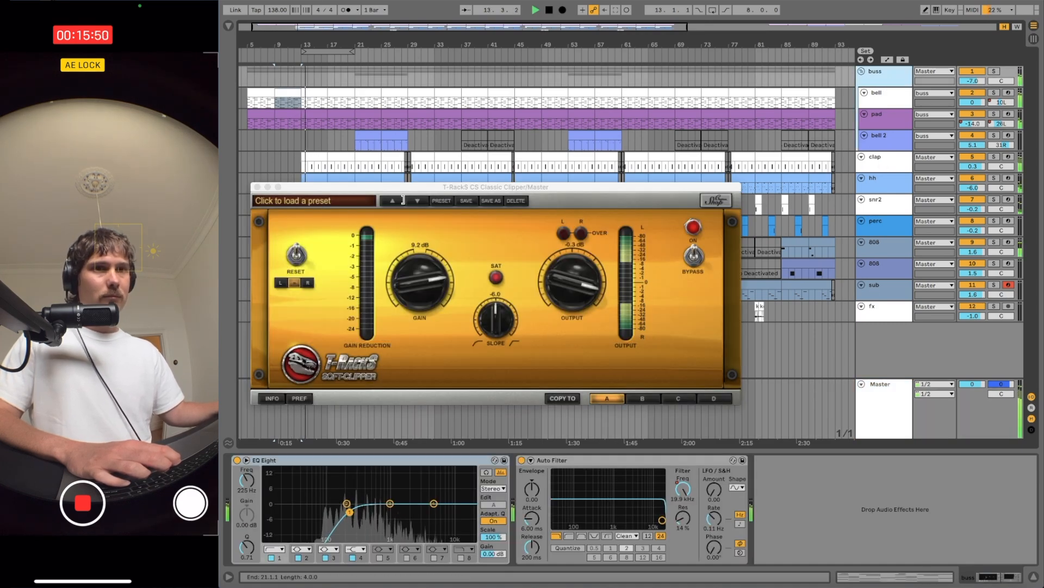
pyautogui.moveTo(413, 192); pyautogui.dragTo(646, 169)
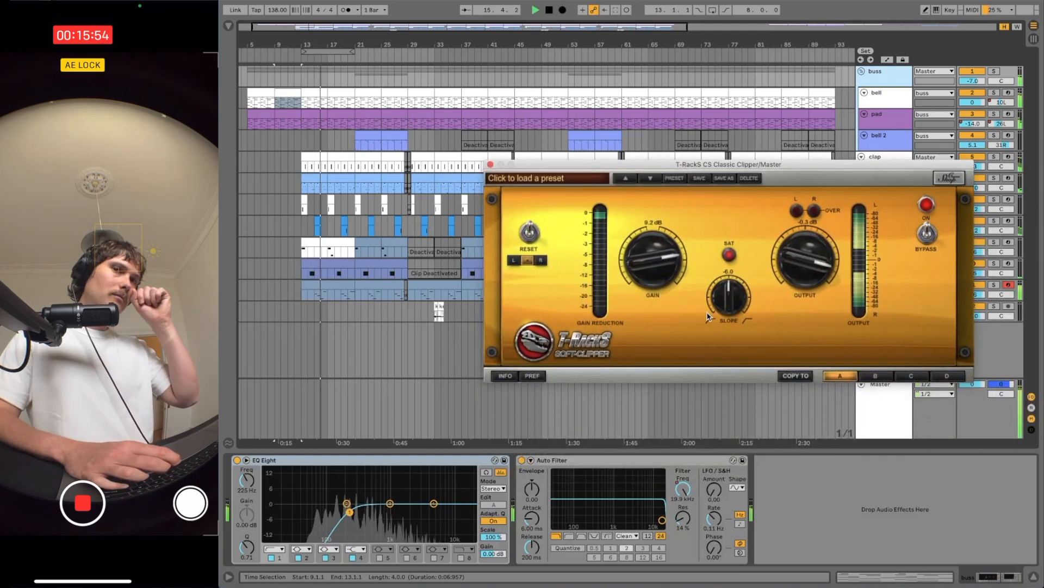